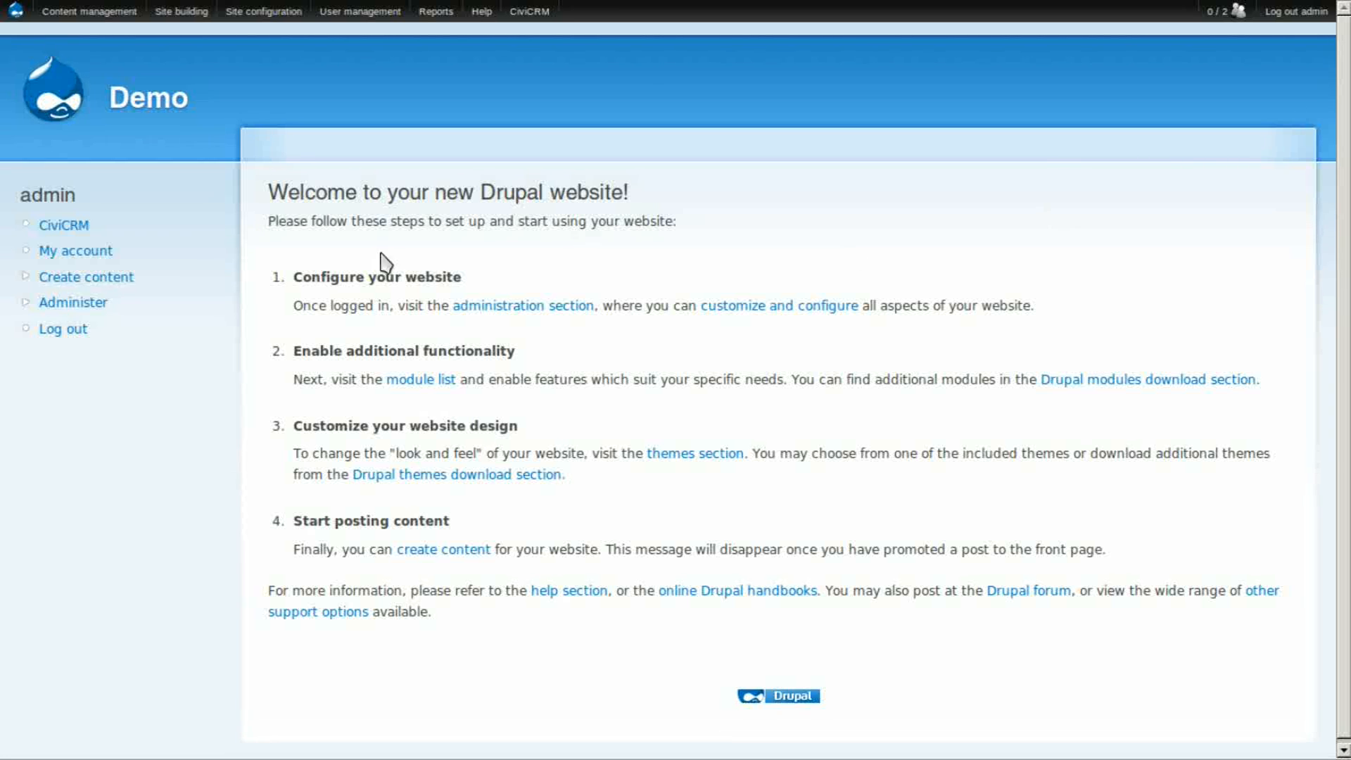
Open the Demo User contact in CiviCRM and examine who is assigned to and involved in the listed activities.
left_click(51, 227)
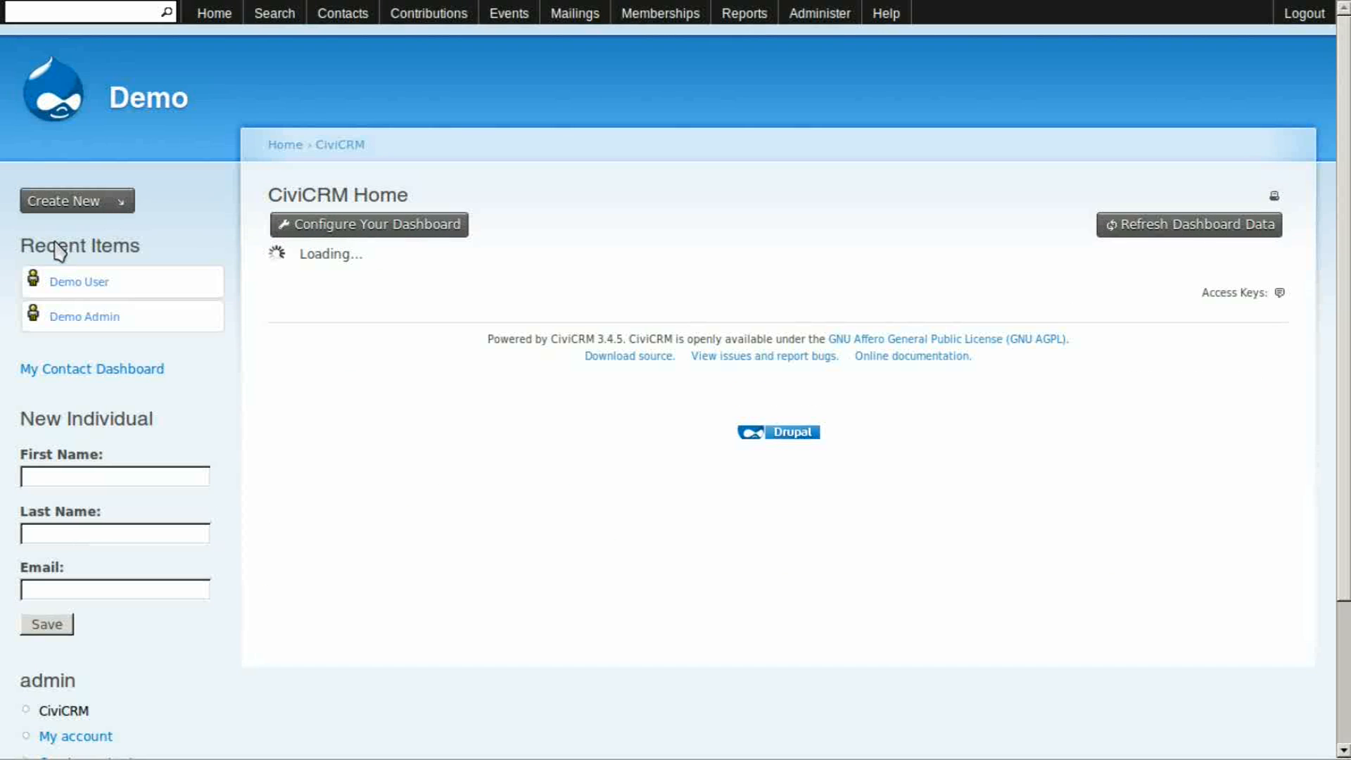
mouse_move(99, 289)
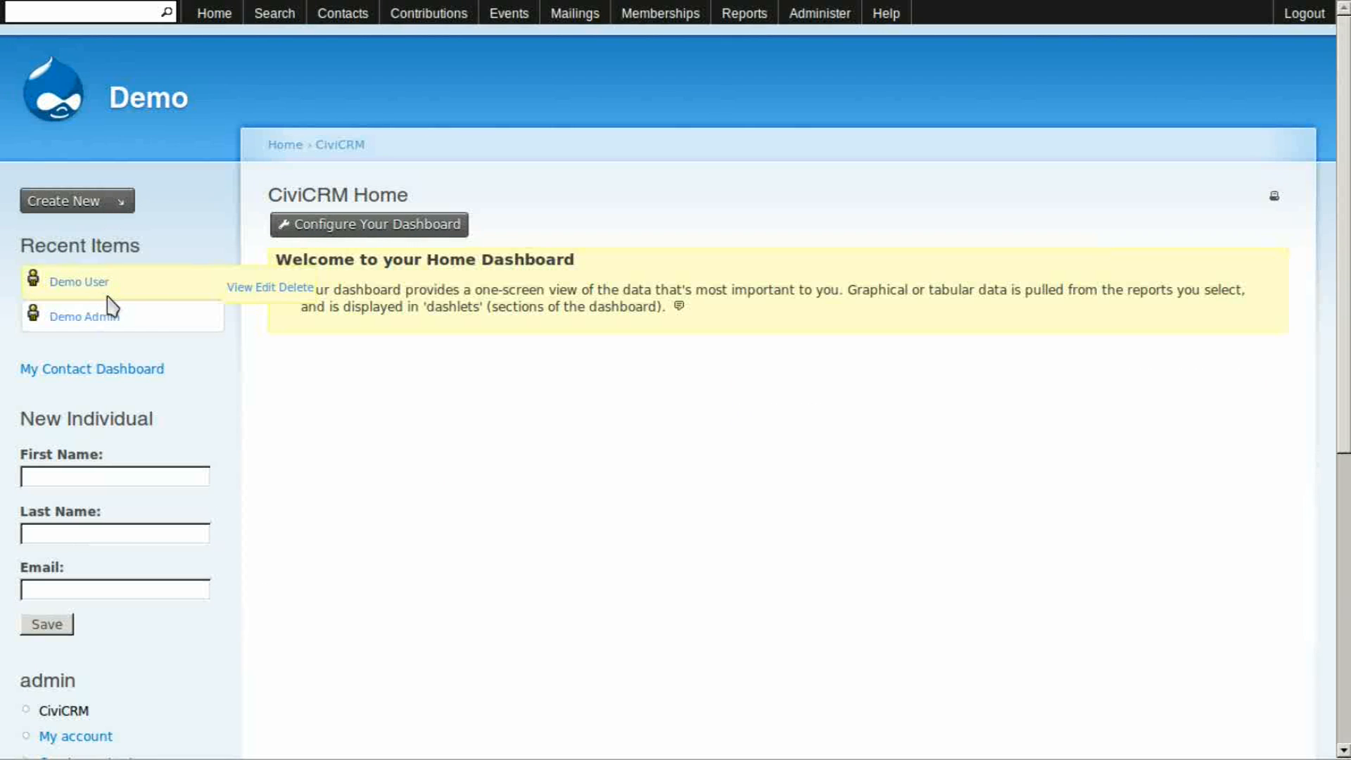
left_click(91, 283)
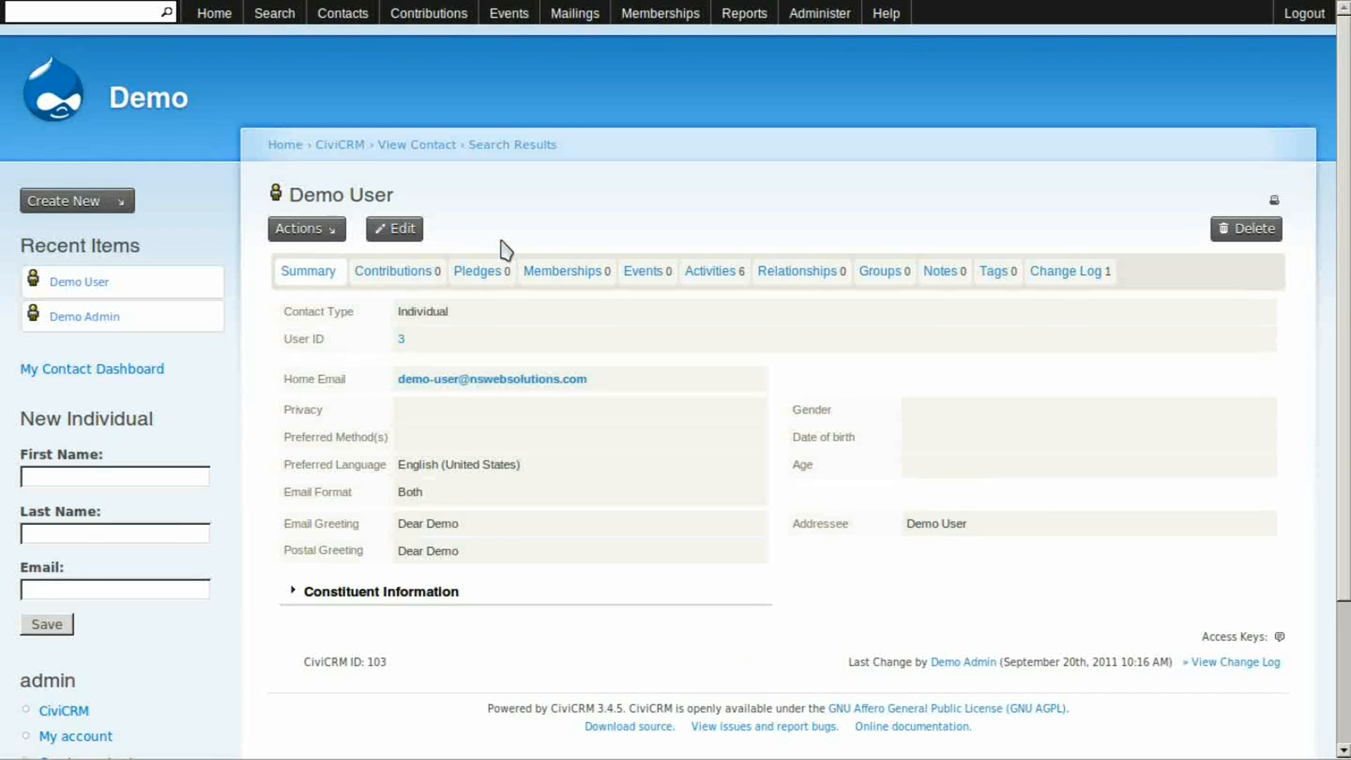
left_click(717, 273)
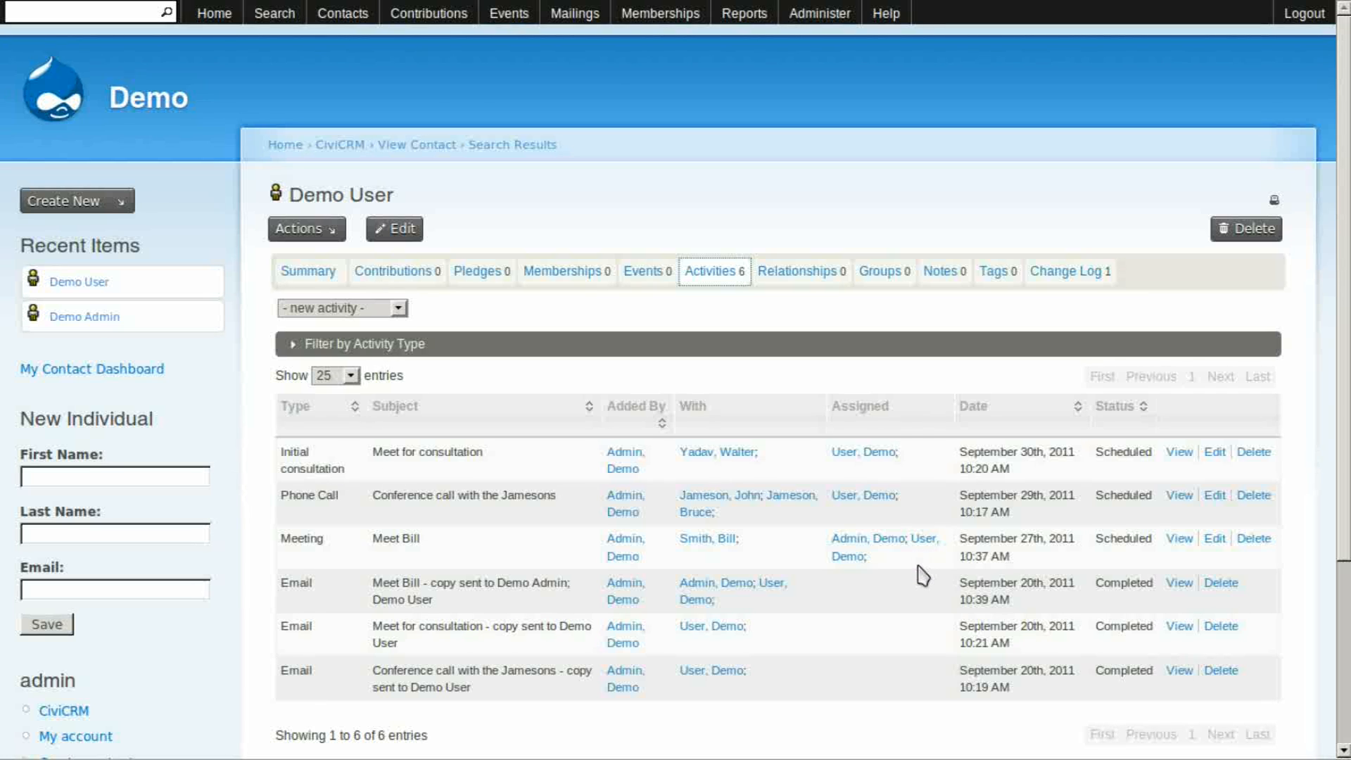
triple_click(844, 556)
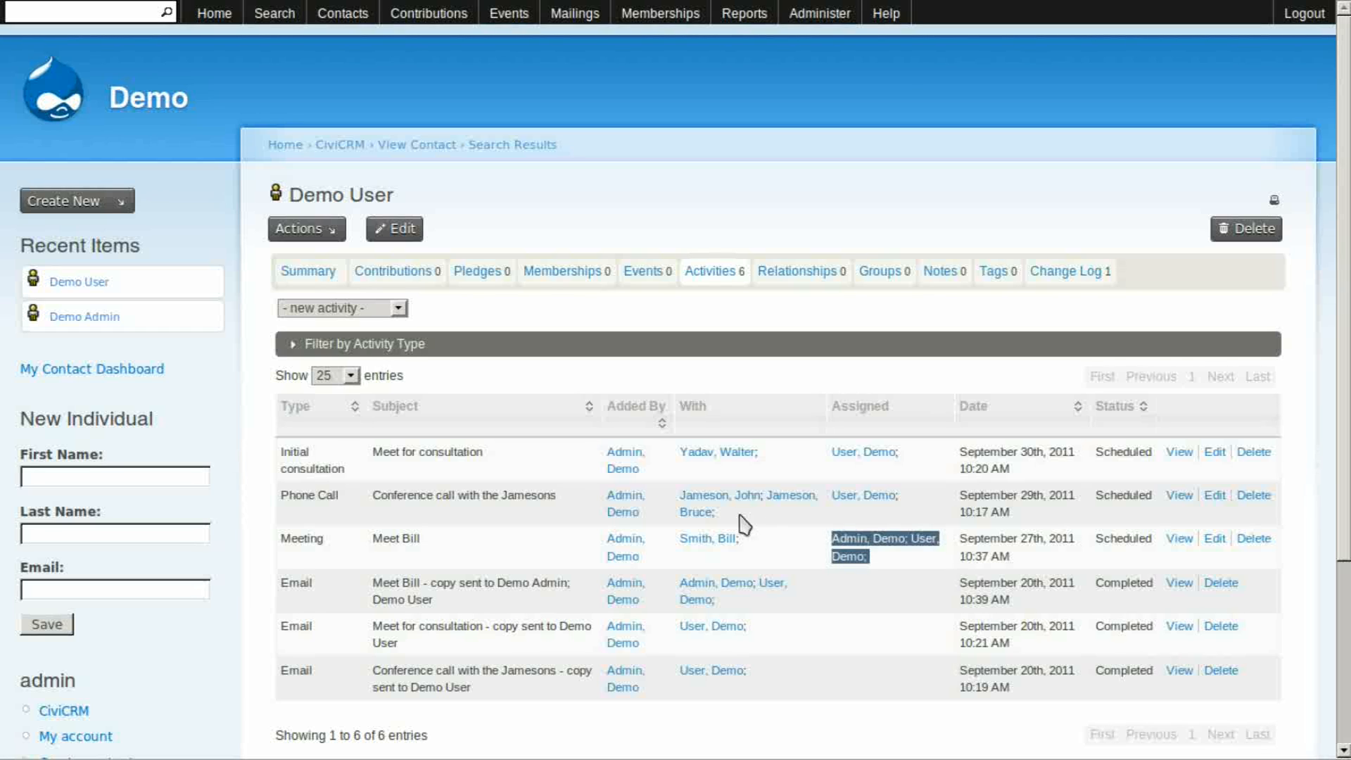
triple_click(703, 505)
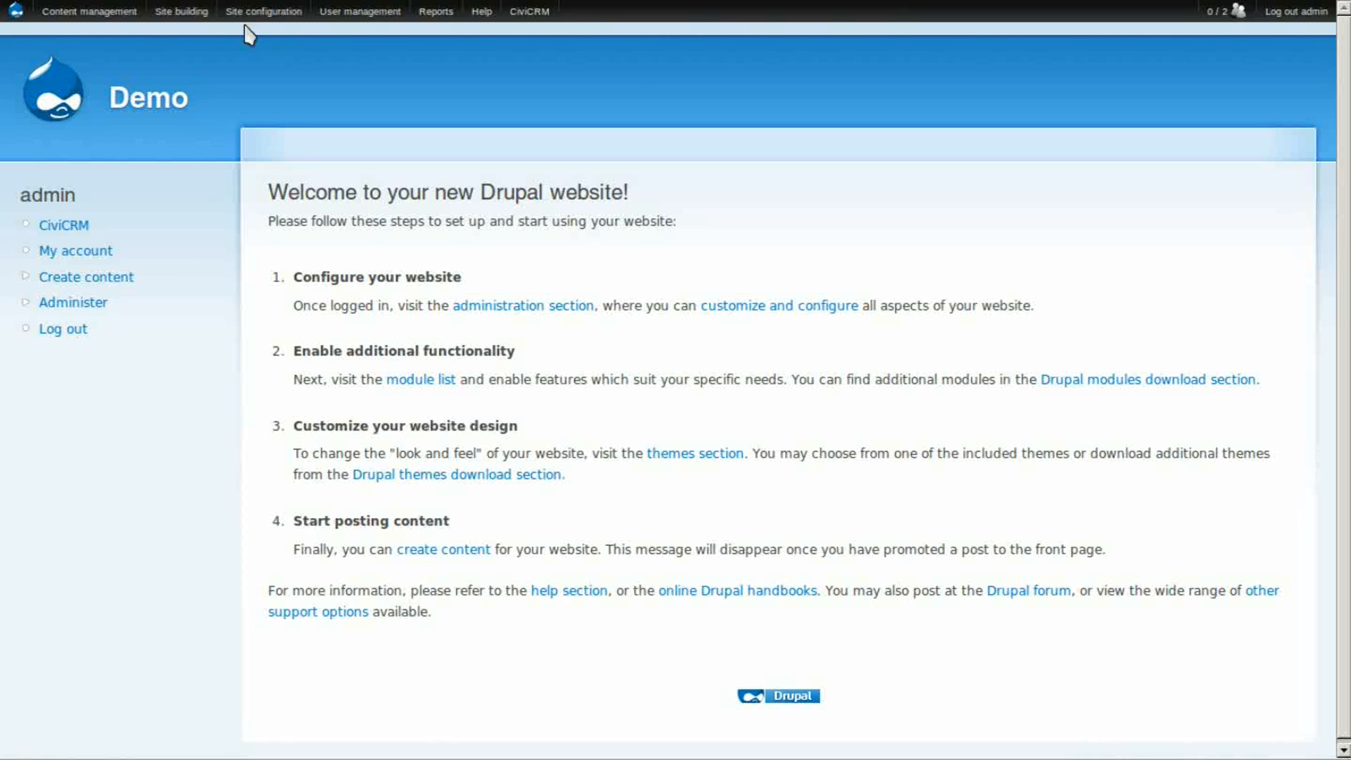
Enable the CiviCRM Activities iCalendar Feed module and save the module configuration.
mouse_move(175, 18)
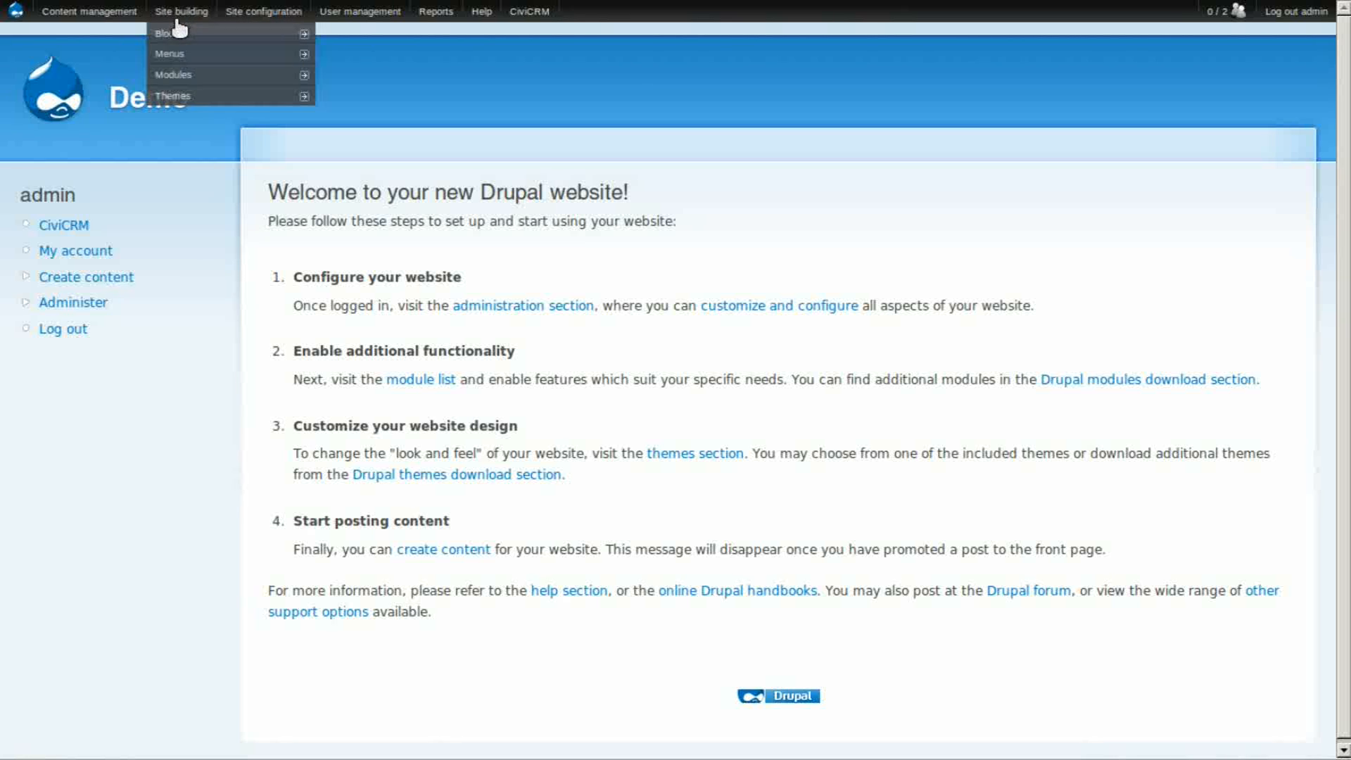
left_click(196, 80)
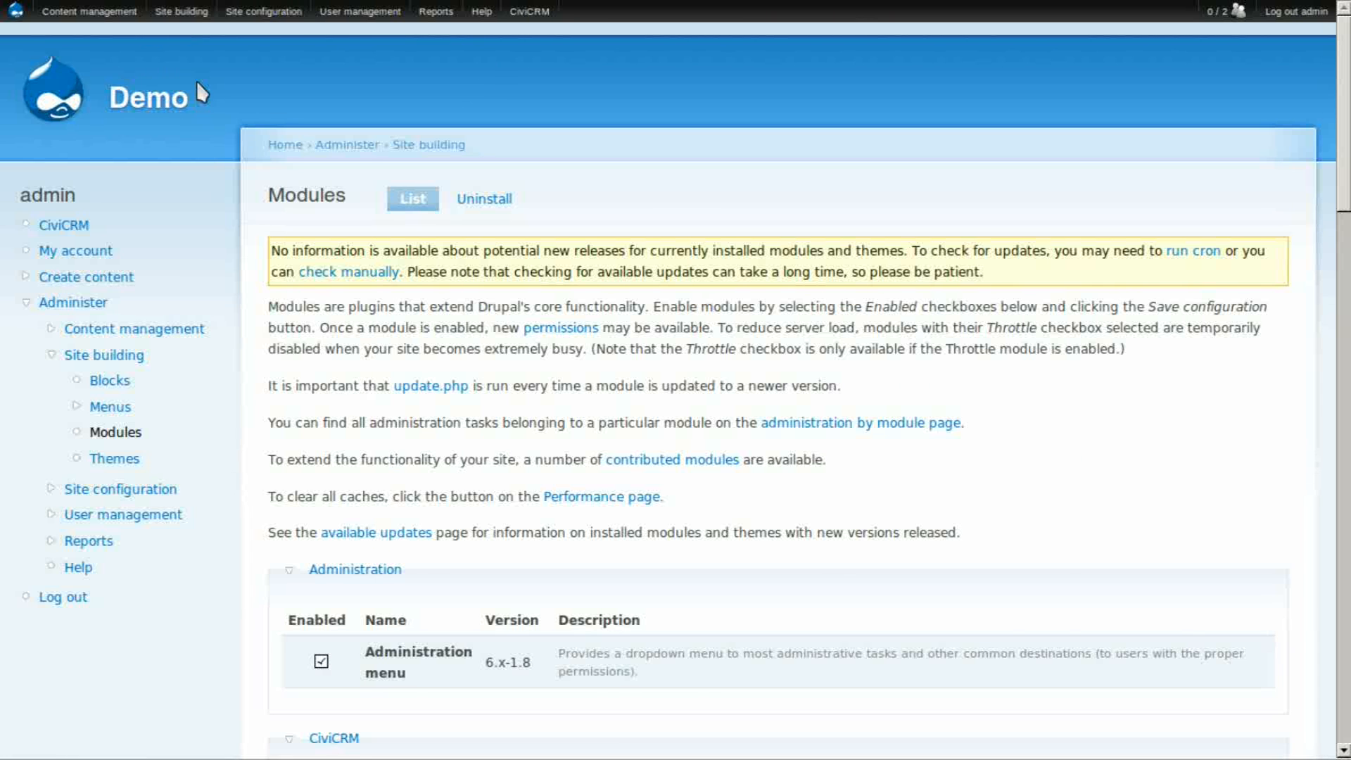
scroll(379, 177, "down", 4)
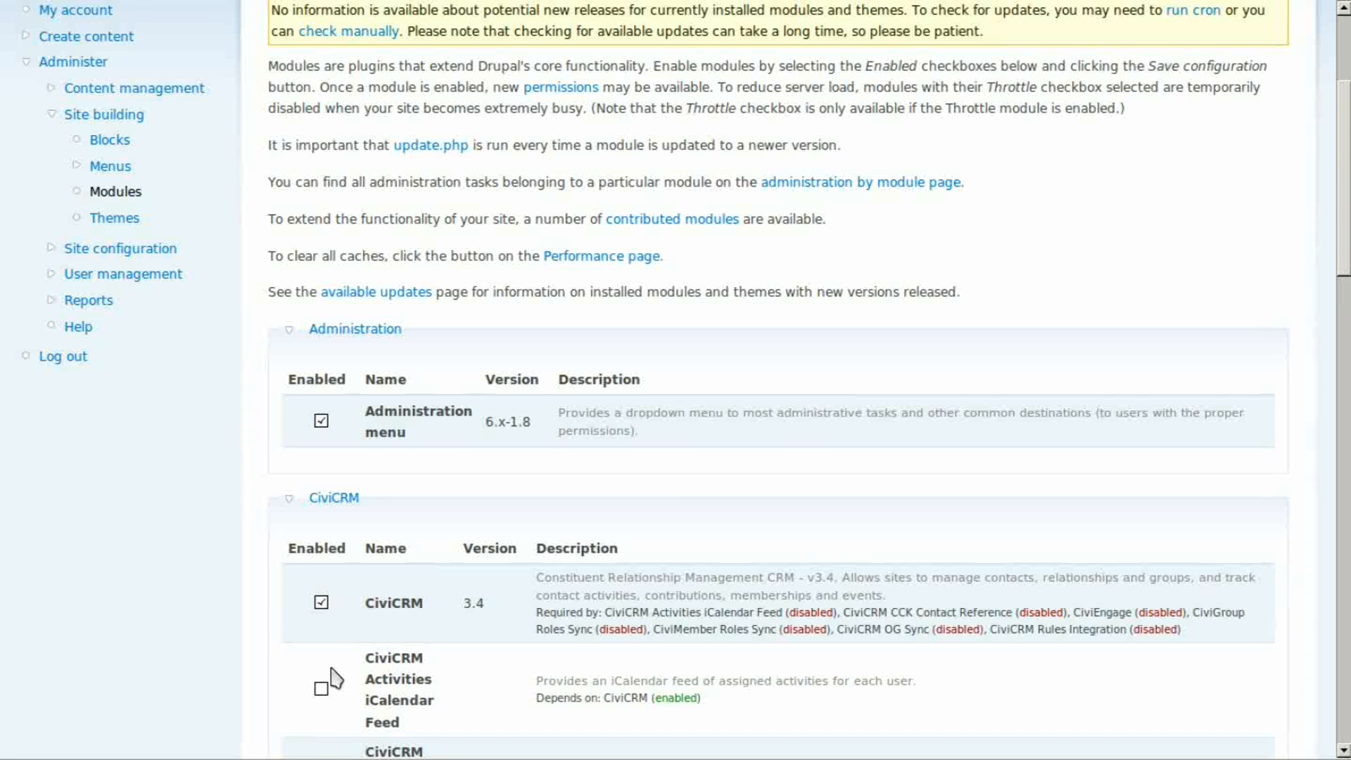
left_click(322, 688)
key("End")
left_click(287, 590)
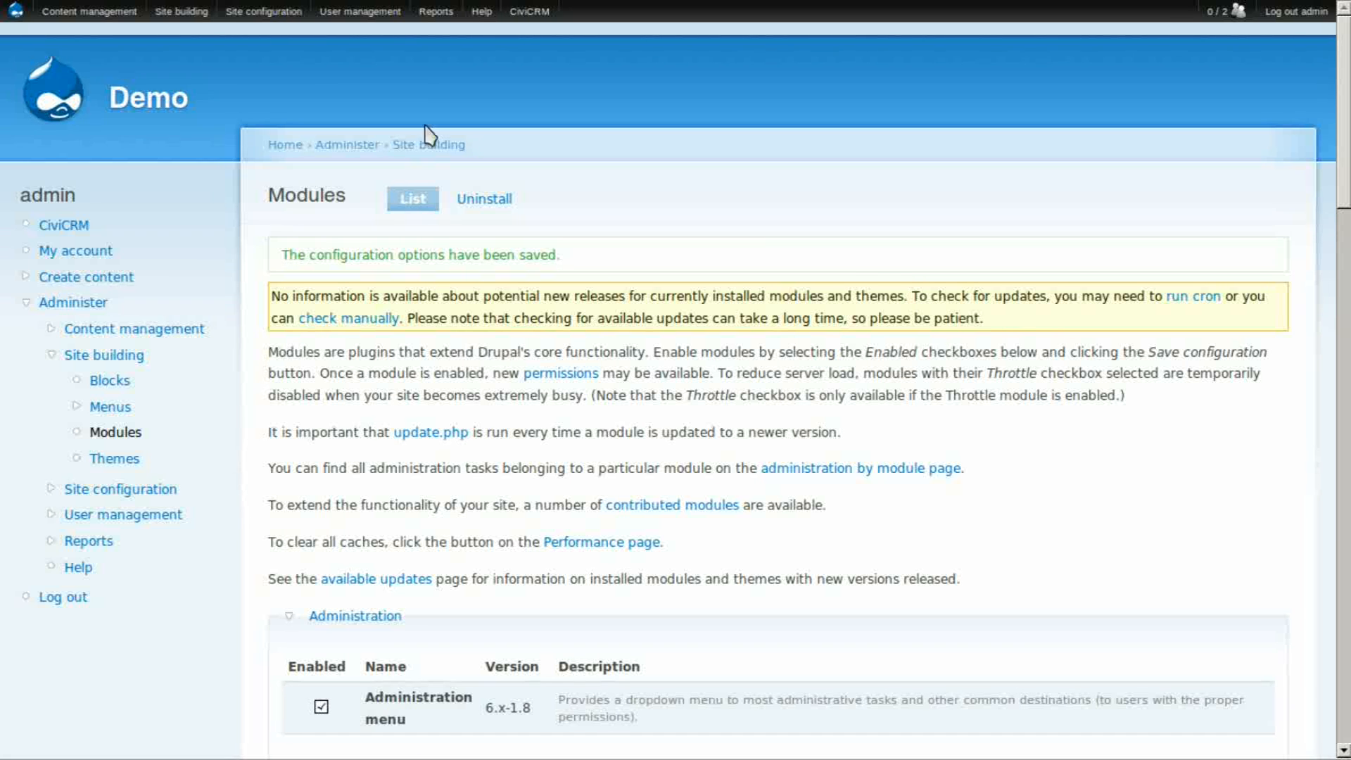
Grant authenticated users the "access CiviCRM activity iCalendar feed" permission and save the permissions.
mouse_move(362, 12)
left_click(369, 60)
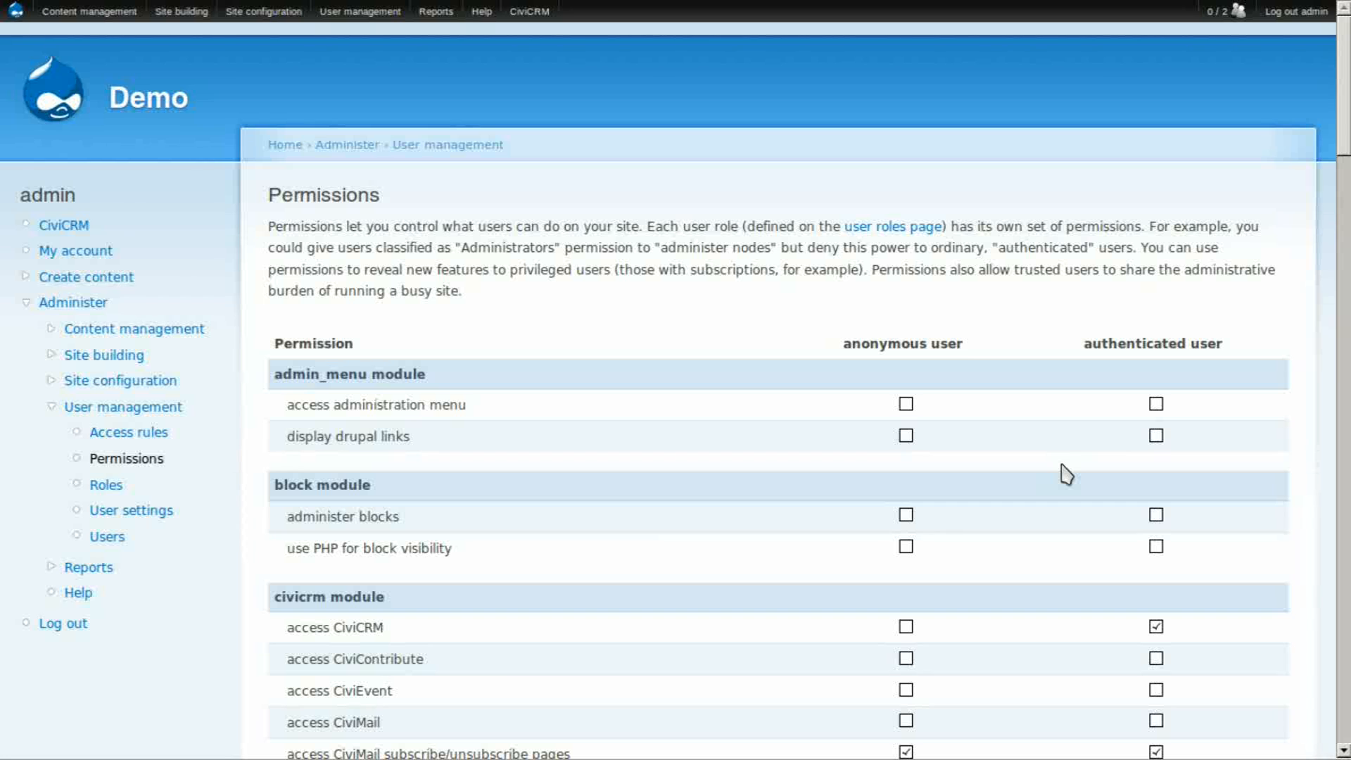
scroll(1066, 474, "down", 20)
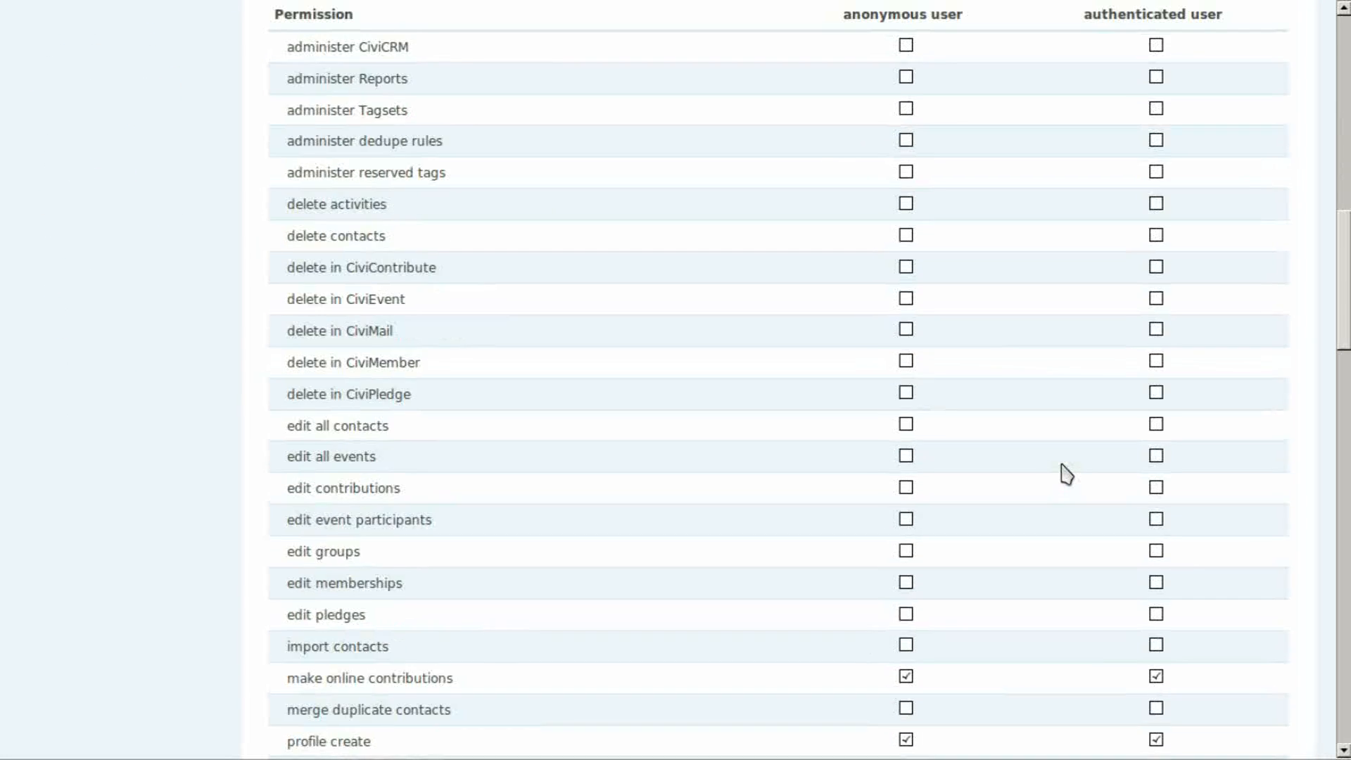
scroll(1065, 474, "down", 3)
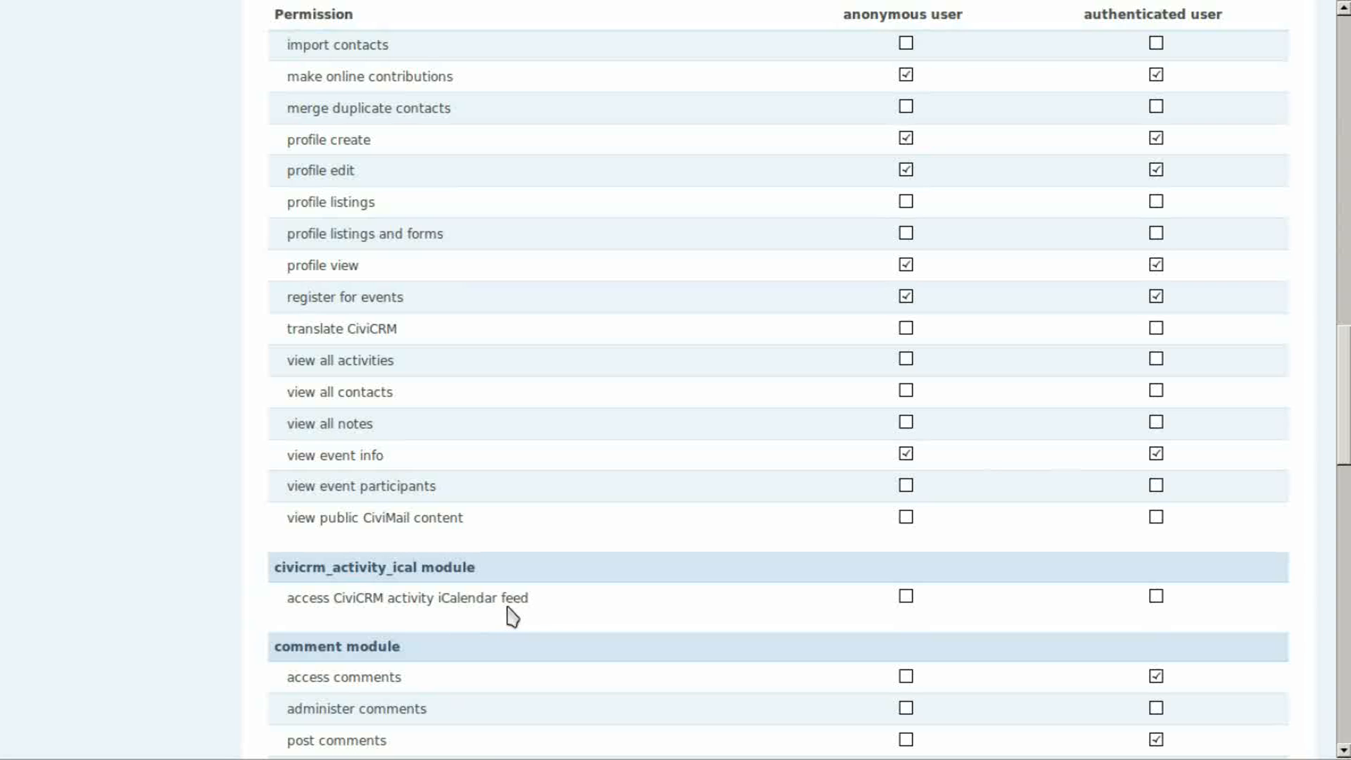
left_click(1156, 597)
scroll(669, 708, "down", 10)
left_click(303, 586)
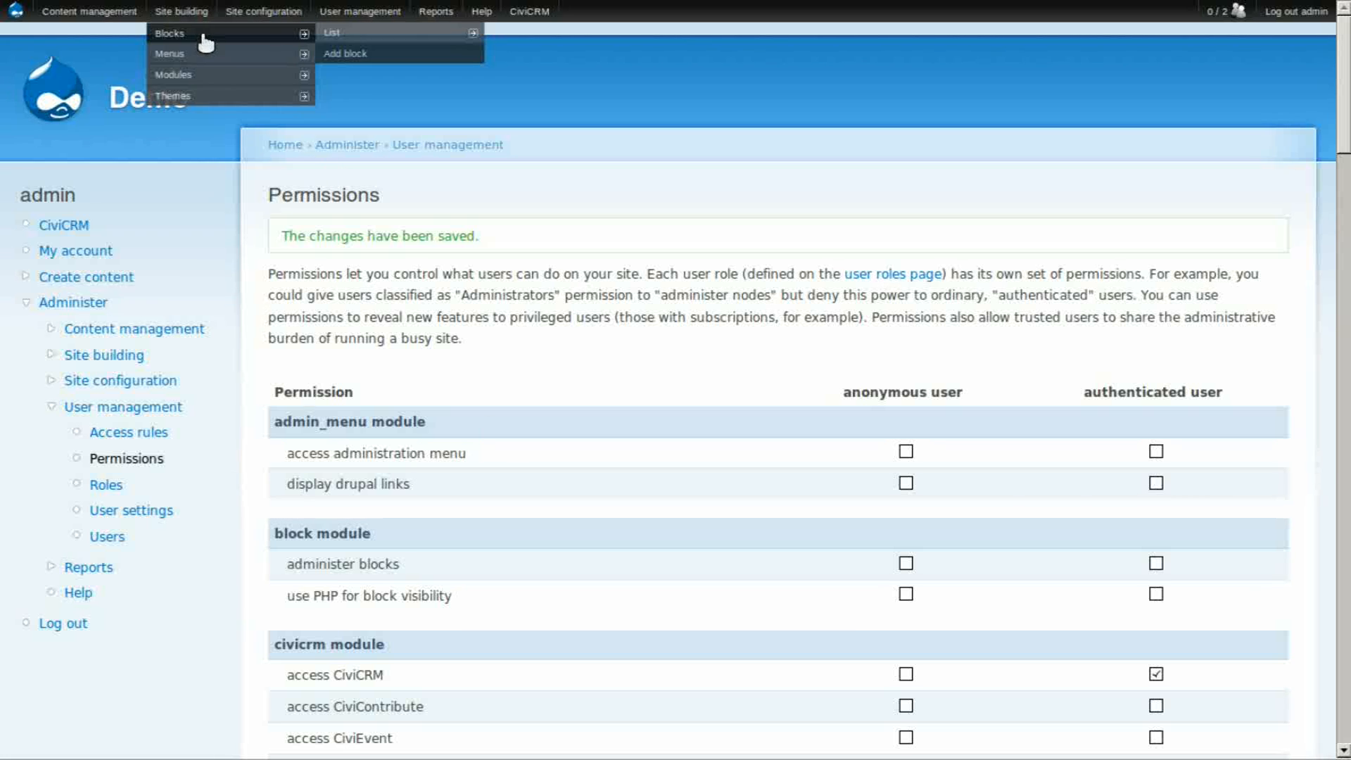
Assign the CiviCRM activity iCal links block to the Left sidebar region and save the blocks.
left_click(204, 34)
scroll(467, 491, "down", 10)
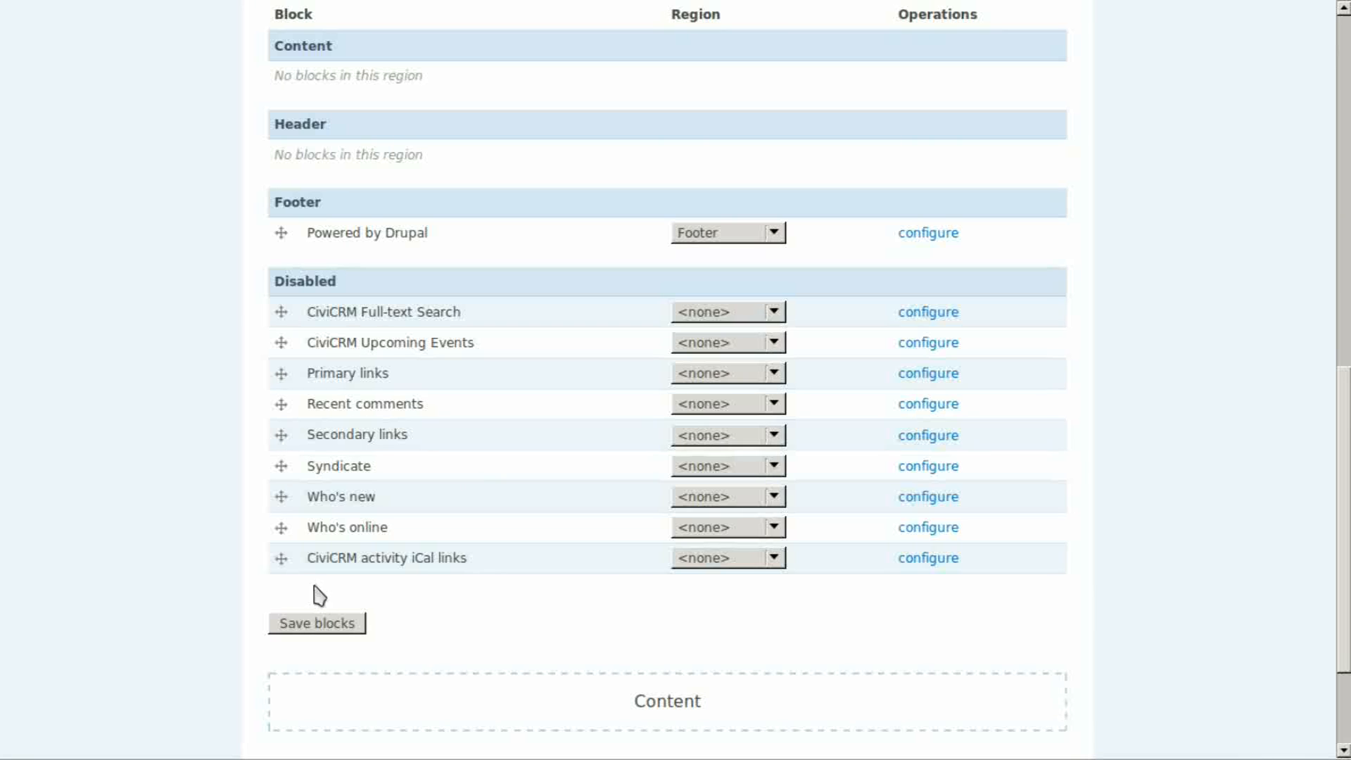
left_click(724, 563)
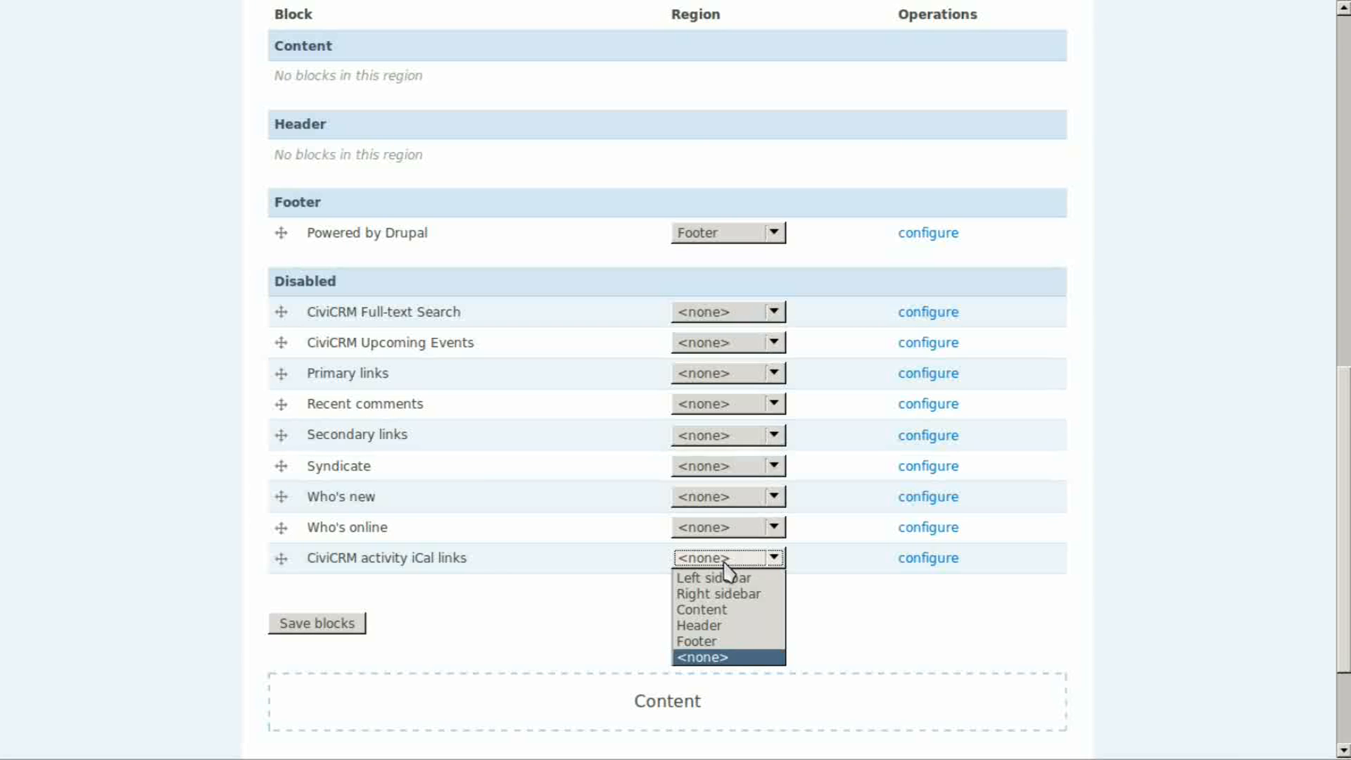
left_click(666, 596)
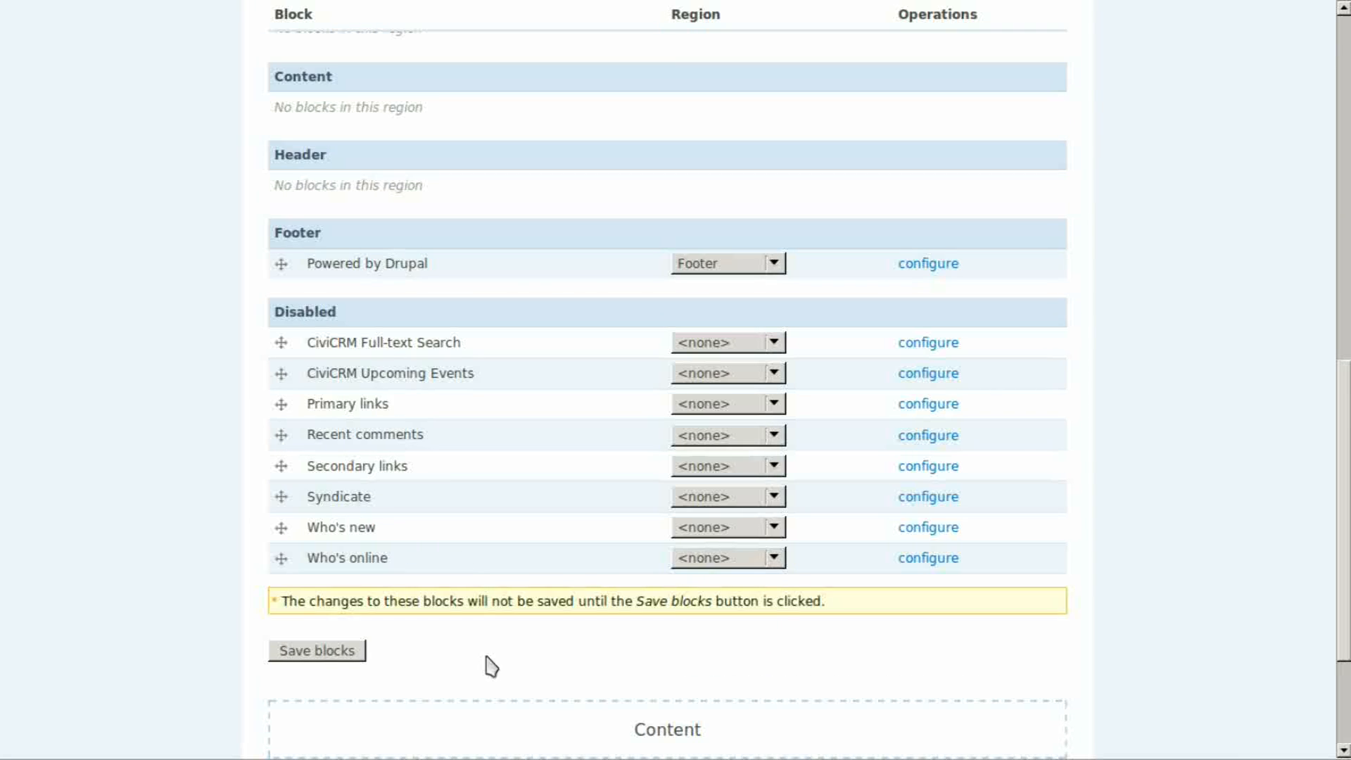
left_click(341, 655)
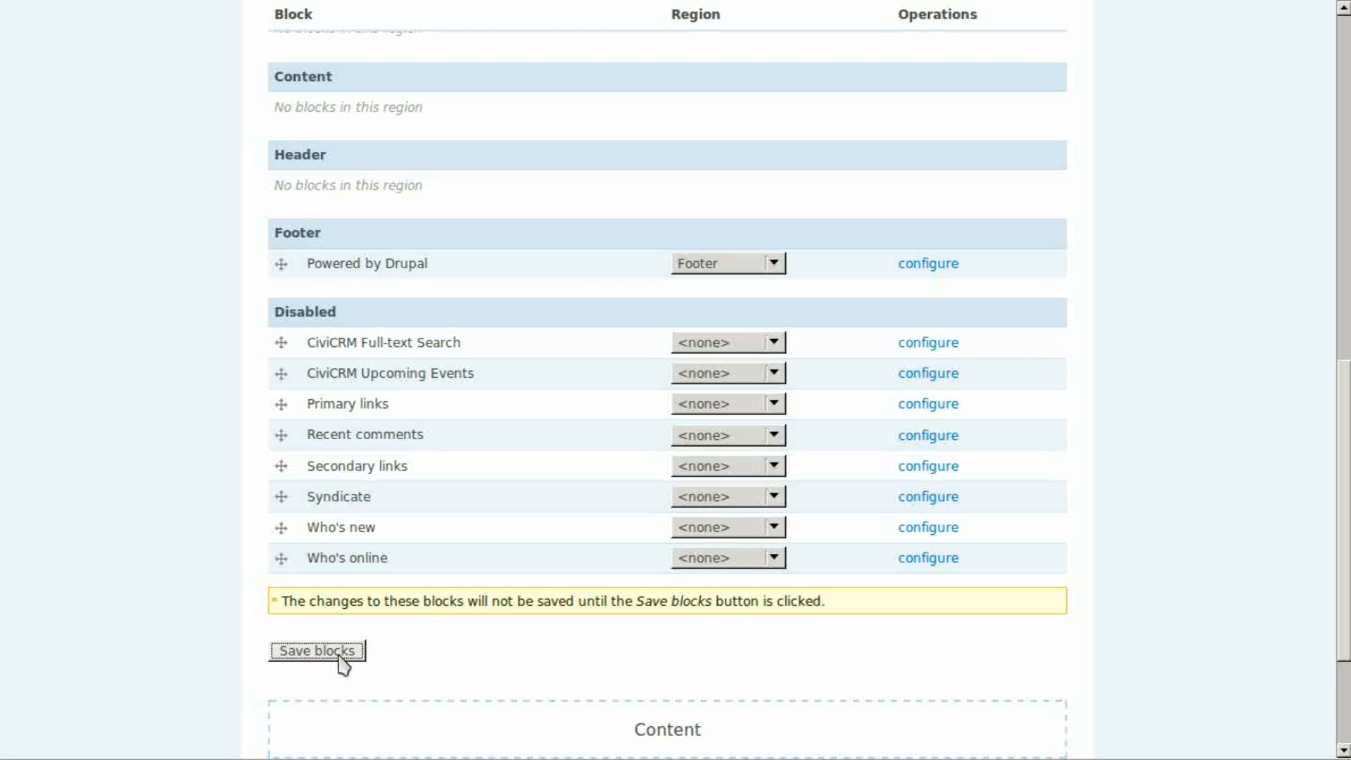
scroll(341, 652, "down", 3)
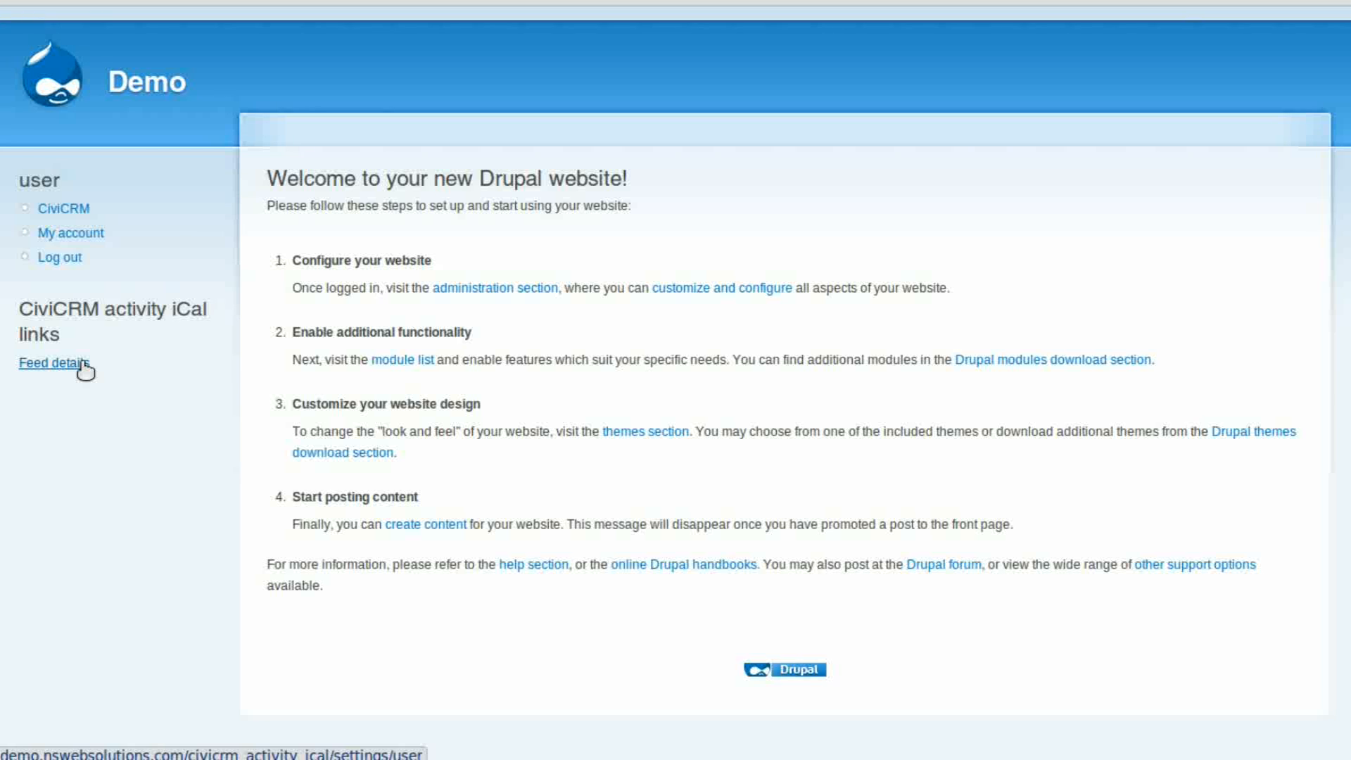
Open the activity iCal feed details, examine the raw calendar data behind the feed URL, and return to the details page.
left_click(82, 363)
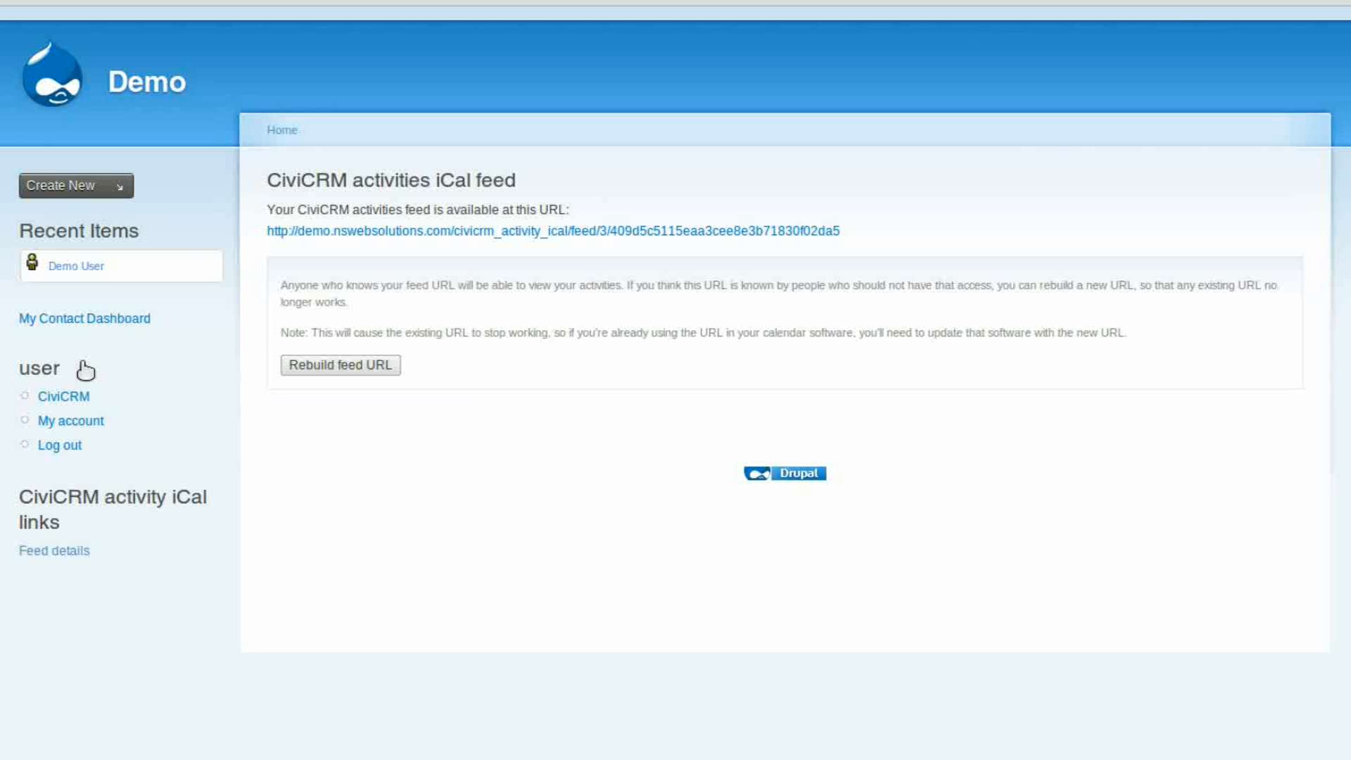
left_click(518, 232)
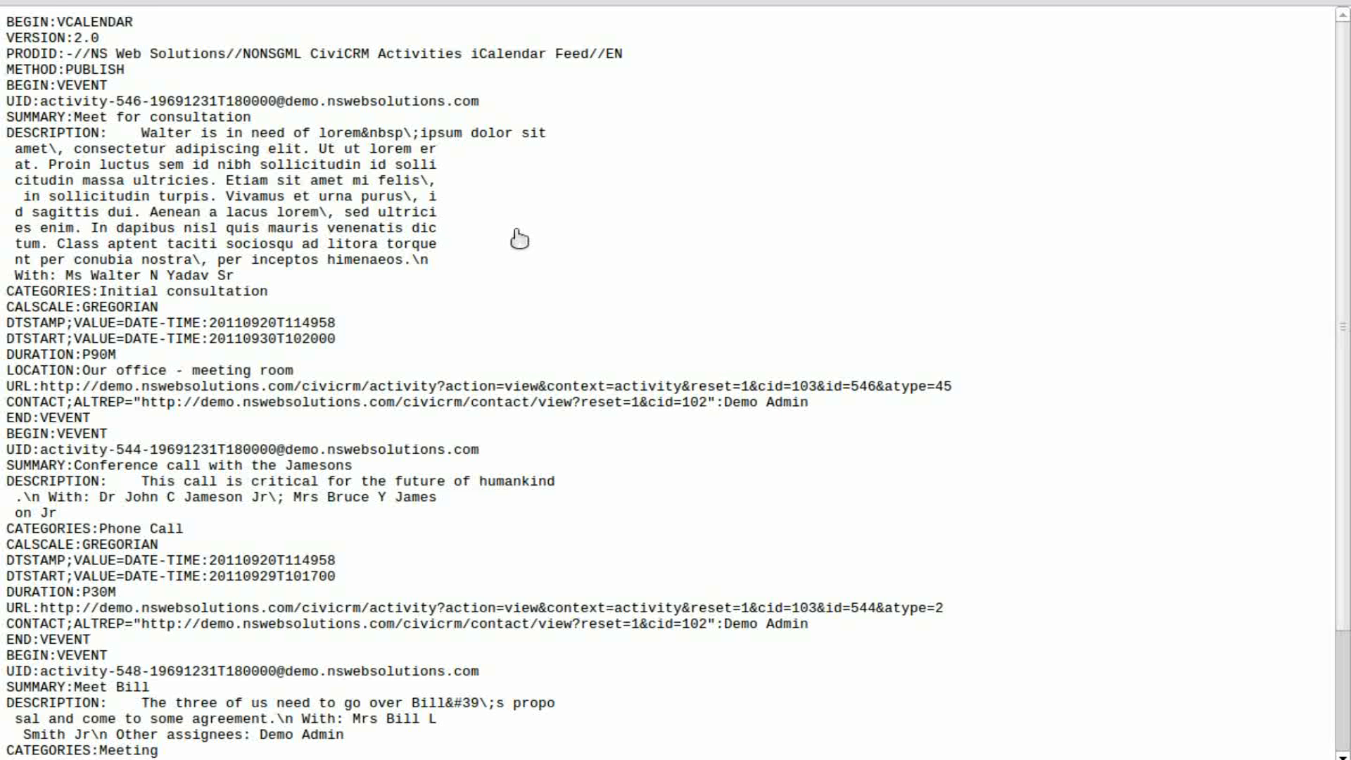
scroll(519, 239, "down", 4)
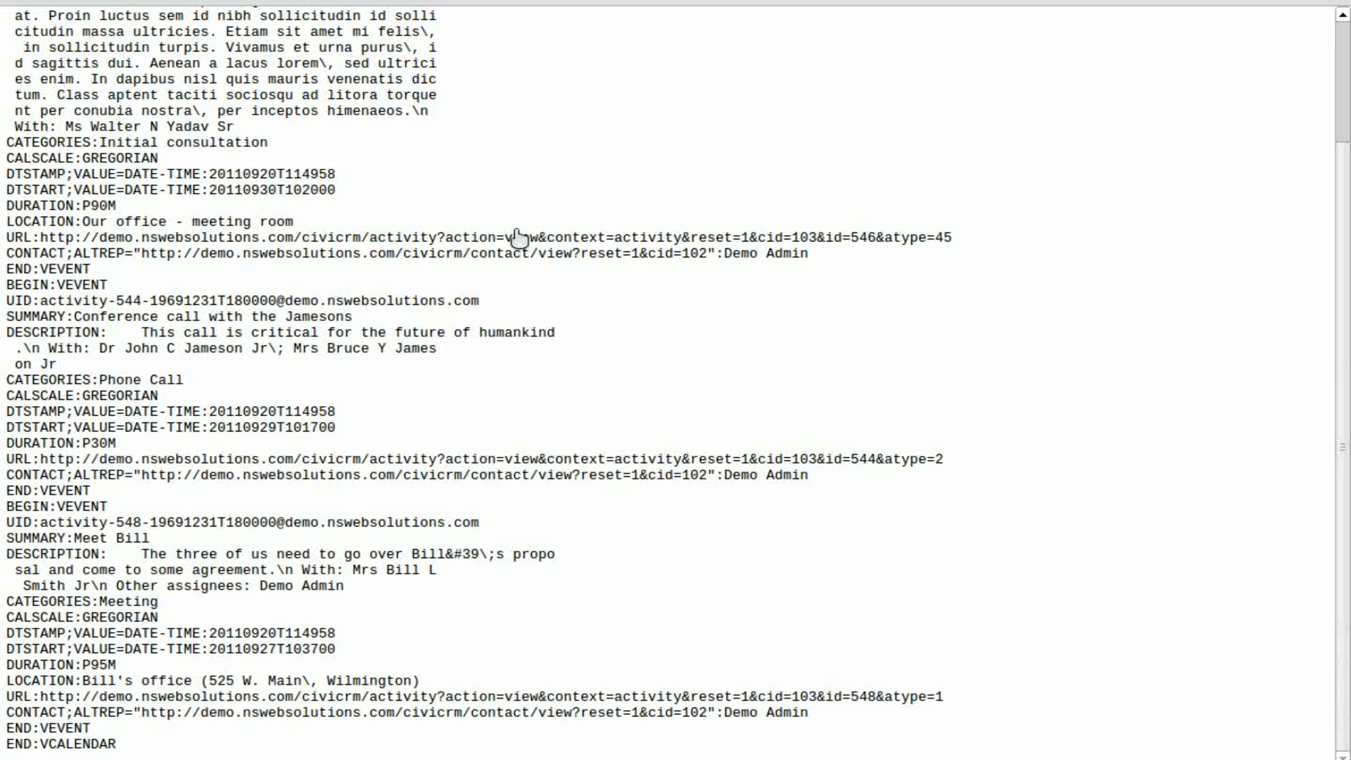
scroll(519, 238, "up", 4)
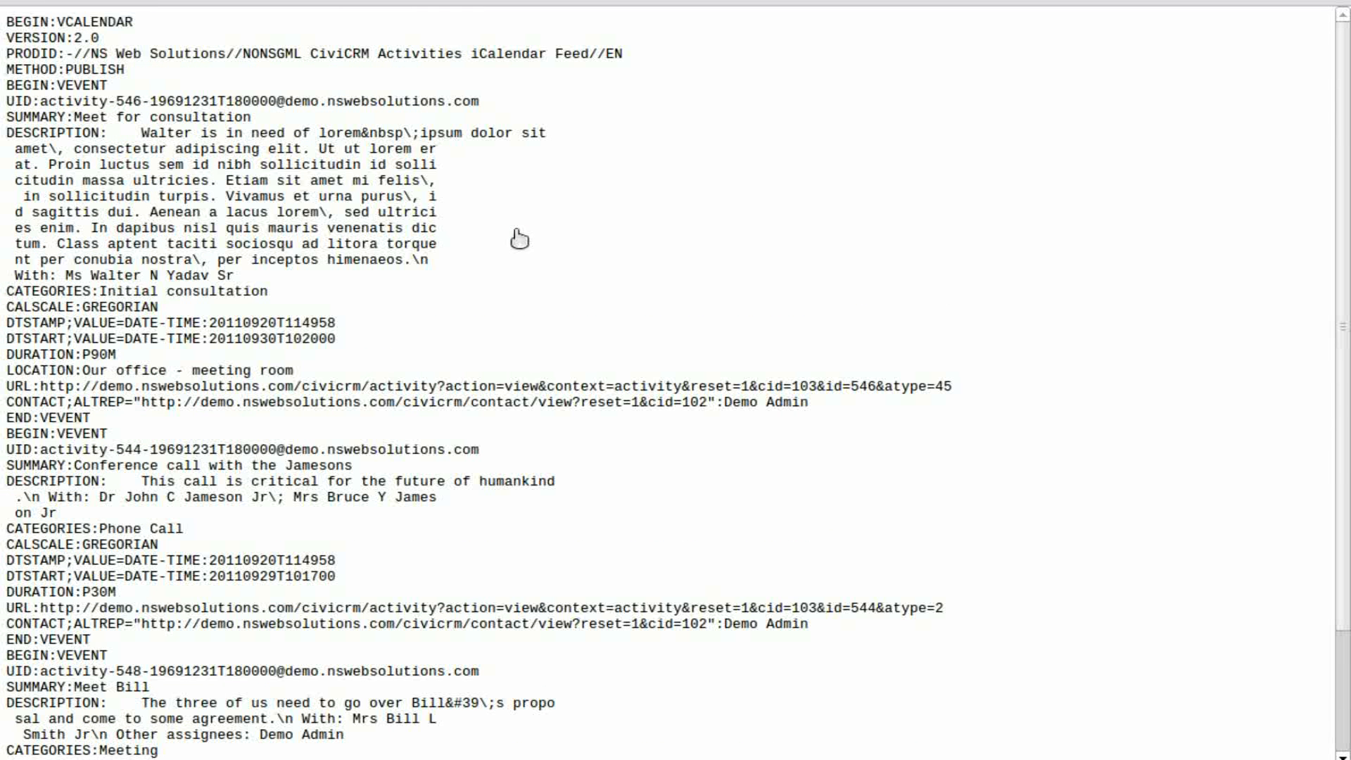
key("alt+Left")
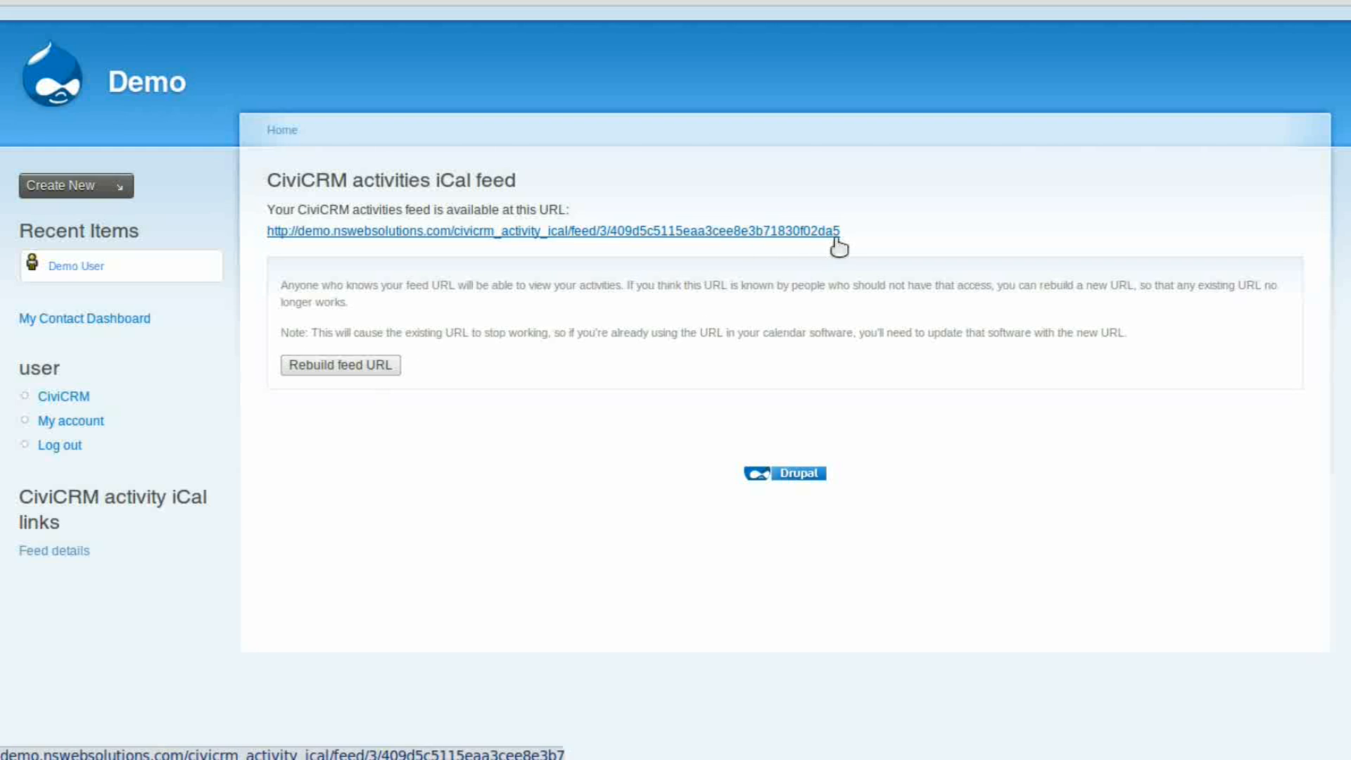
Rebuild the CiviCRM activities feed URL and copy the new link address.
left_click(342, 370)
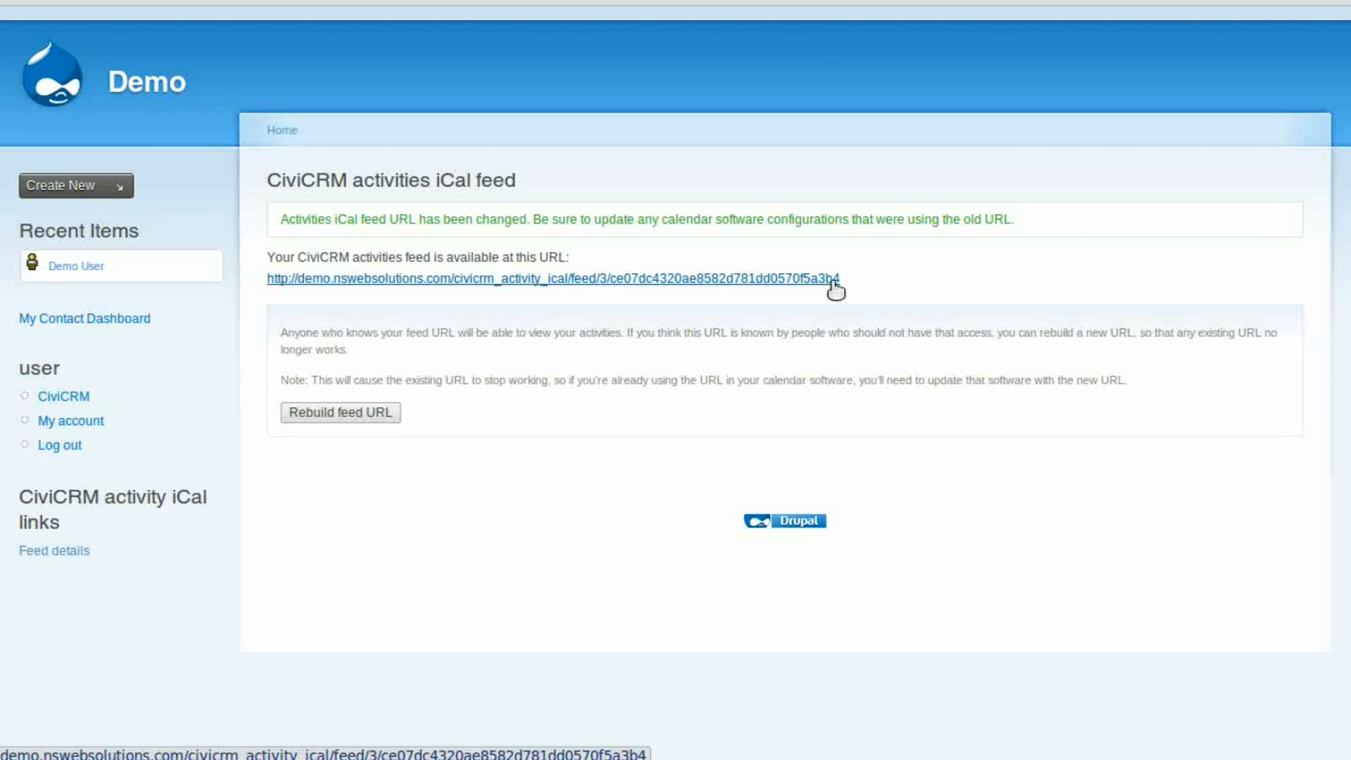
right_click(834, 281)
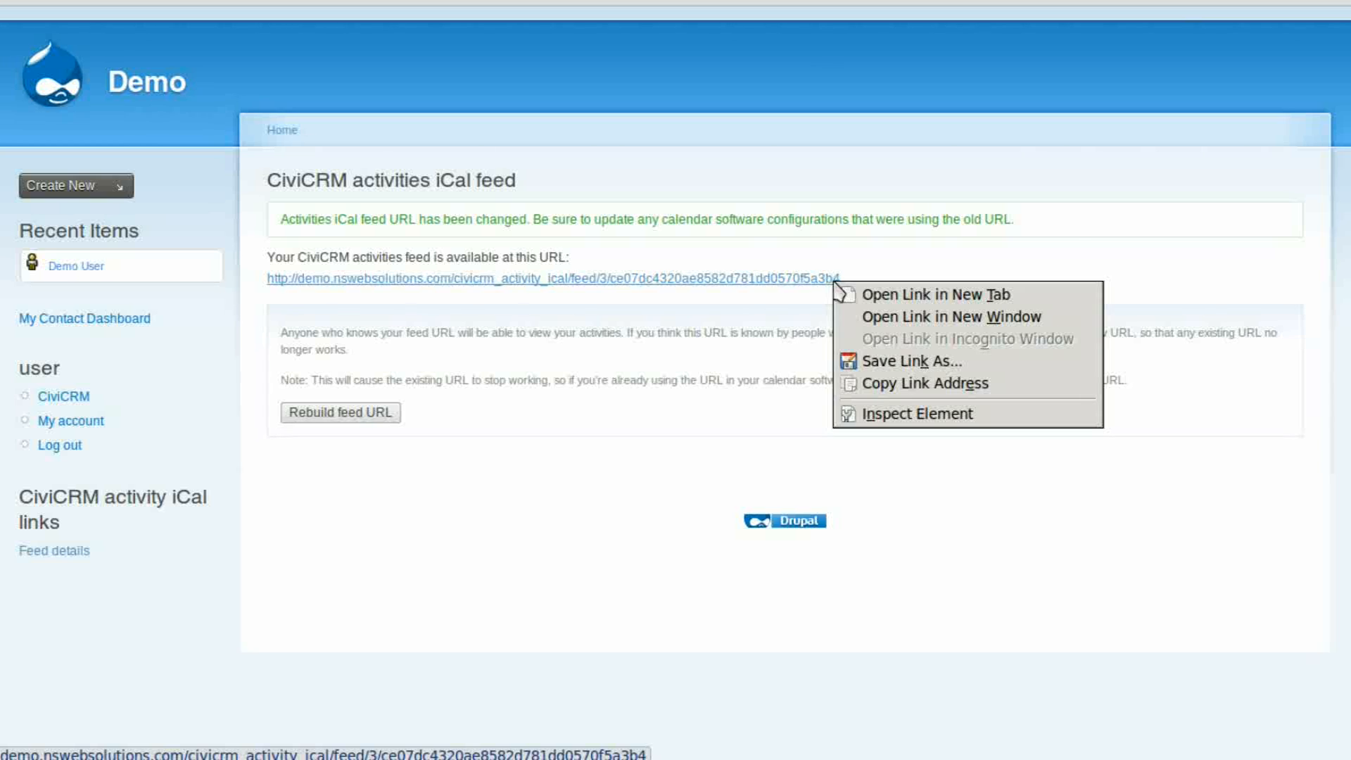
left_click(919, 391)
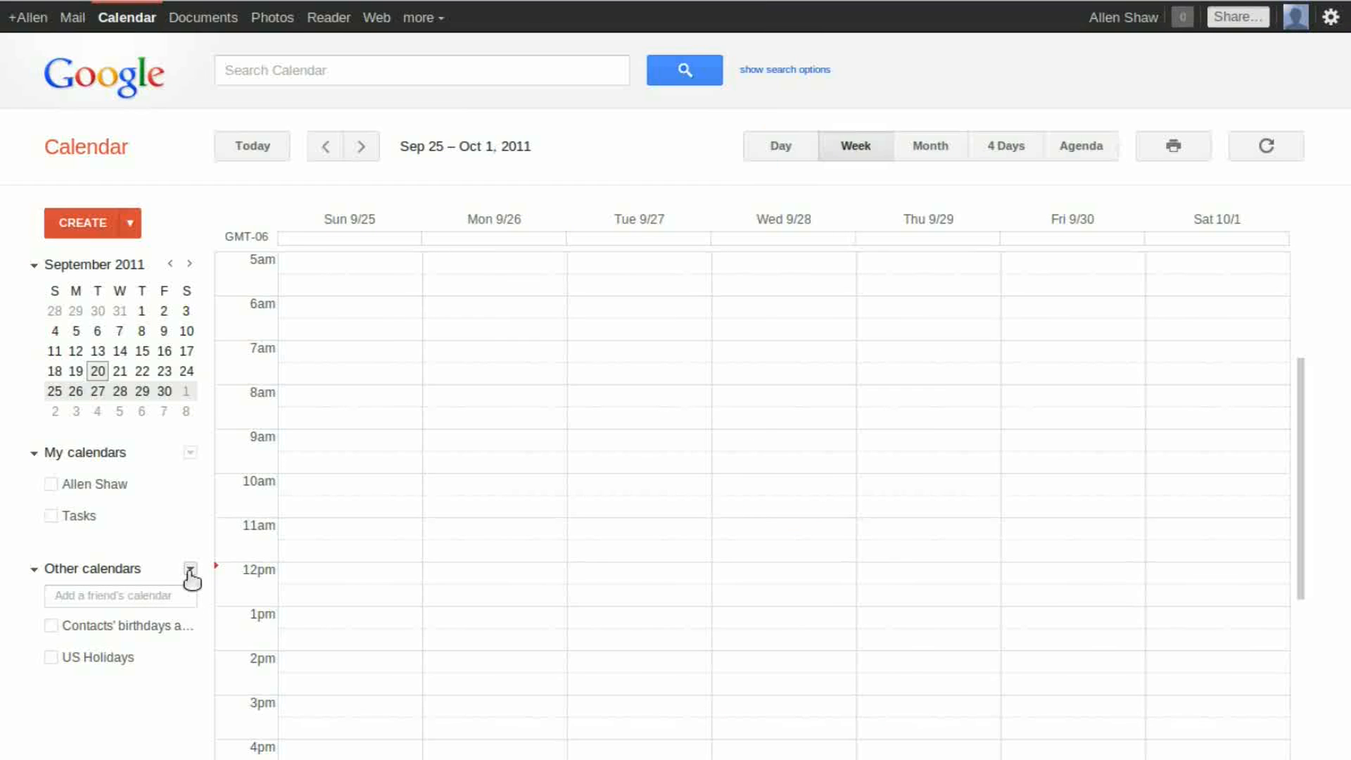
In Google Calendar, add another calendar by URL using the copied feed address, and open the imported Tuesday 9/27 event.
left_click(190, 570)
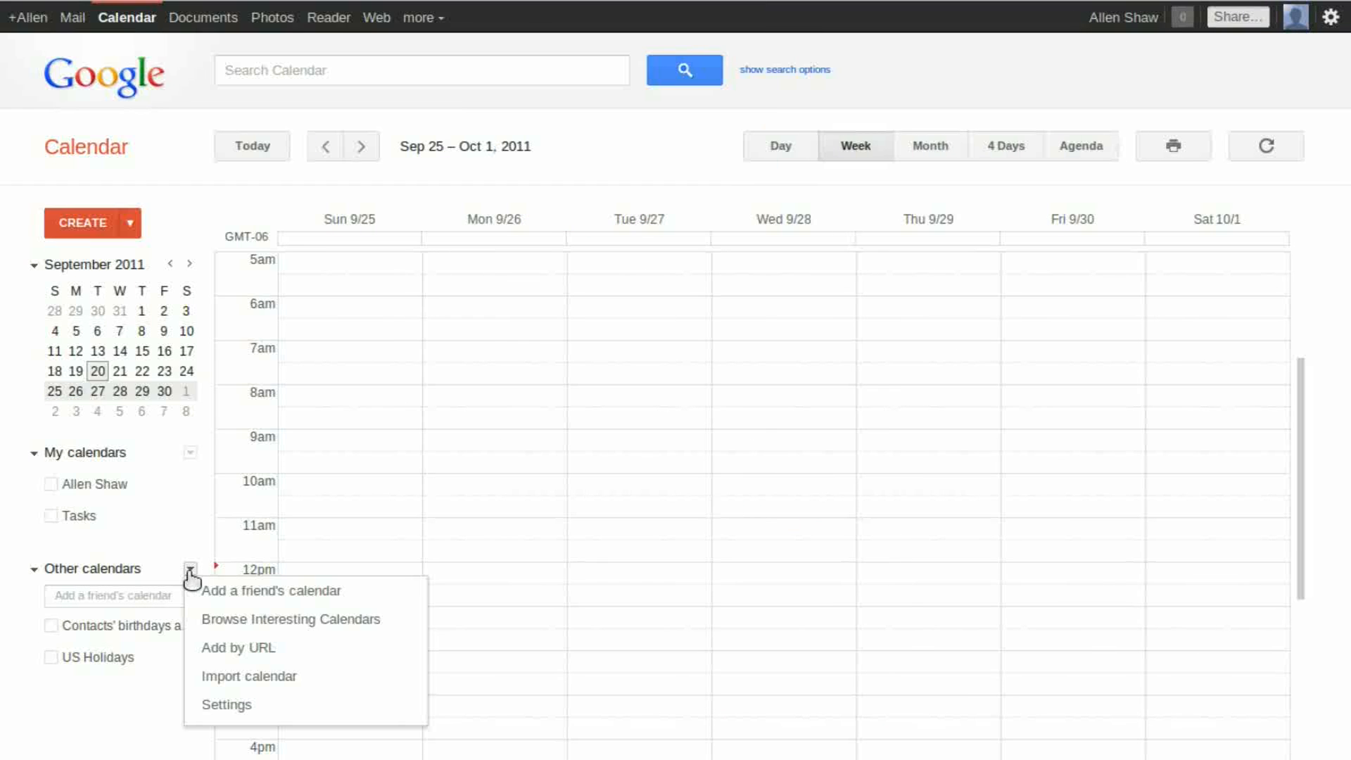
left_click(261, 647)
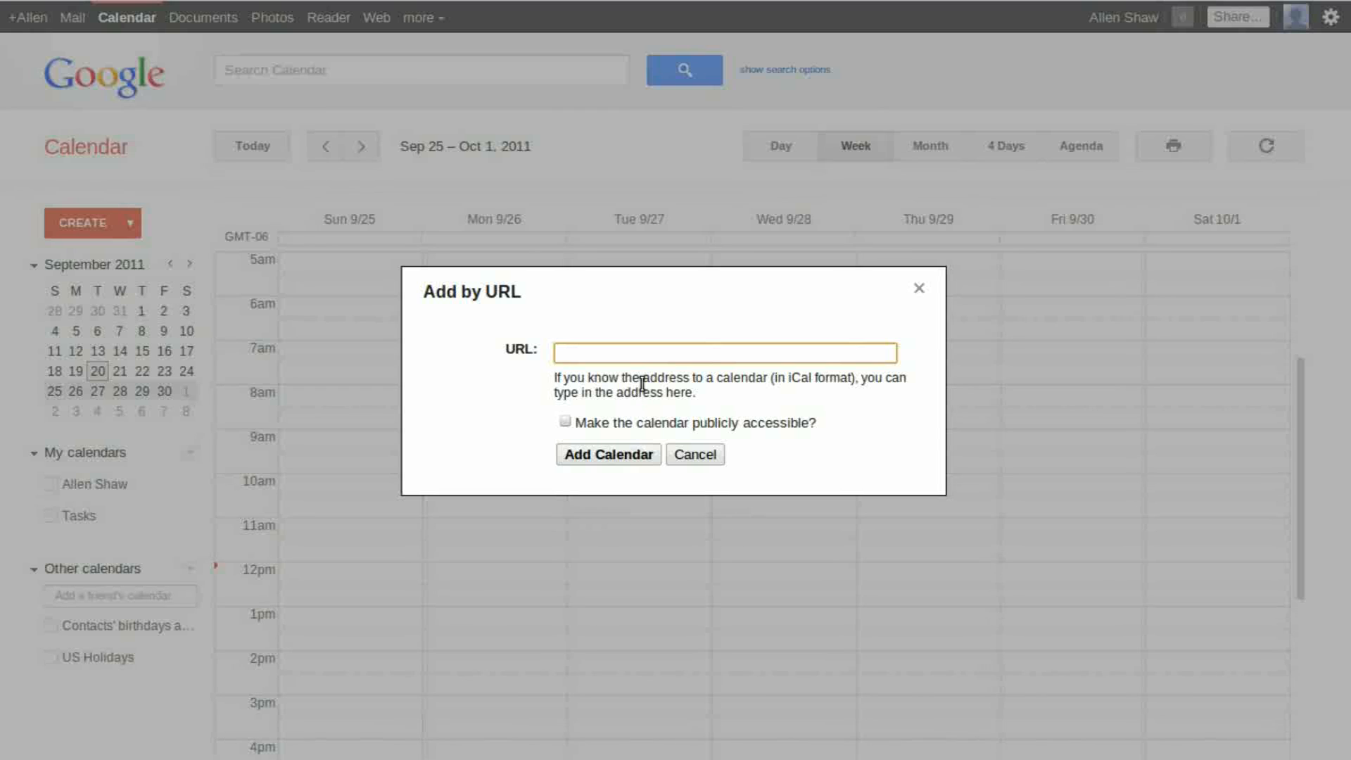
key("ctrl+v")
left_click(609, 454)
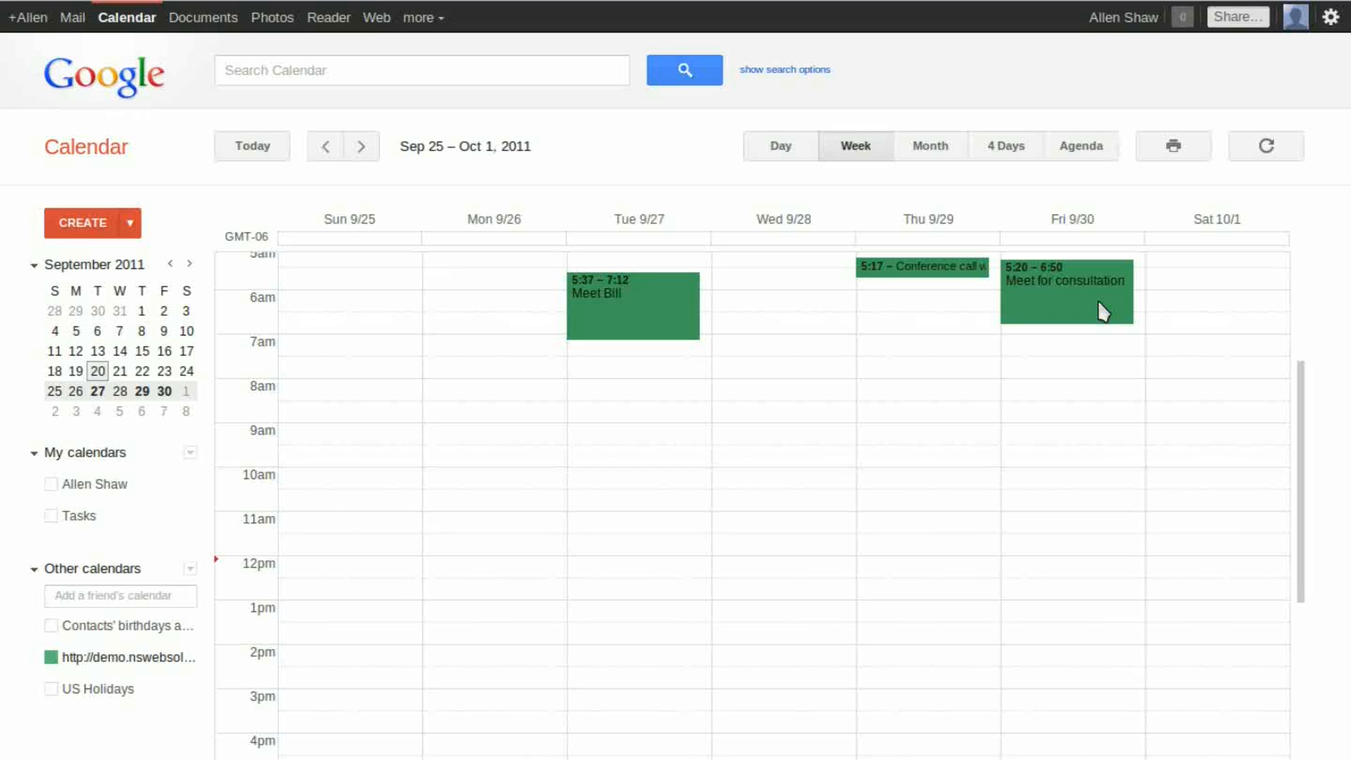
left_click(609, 299)
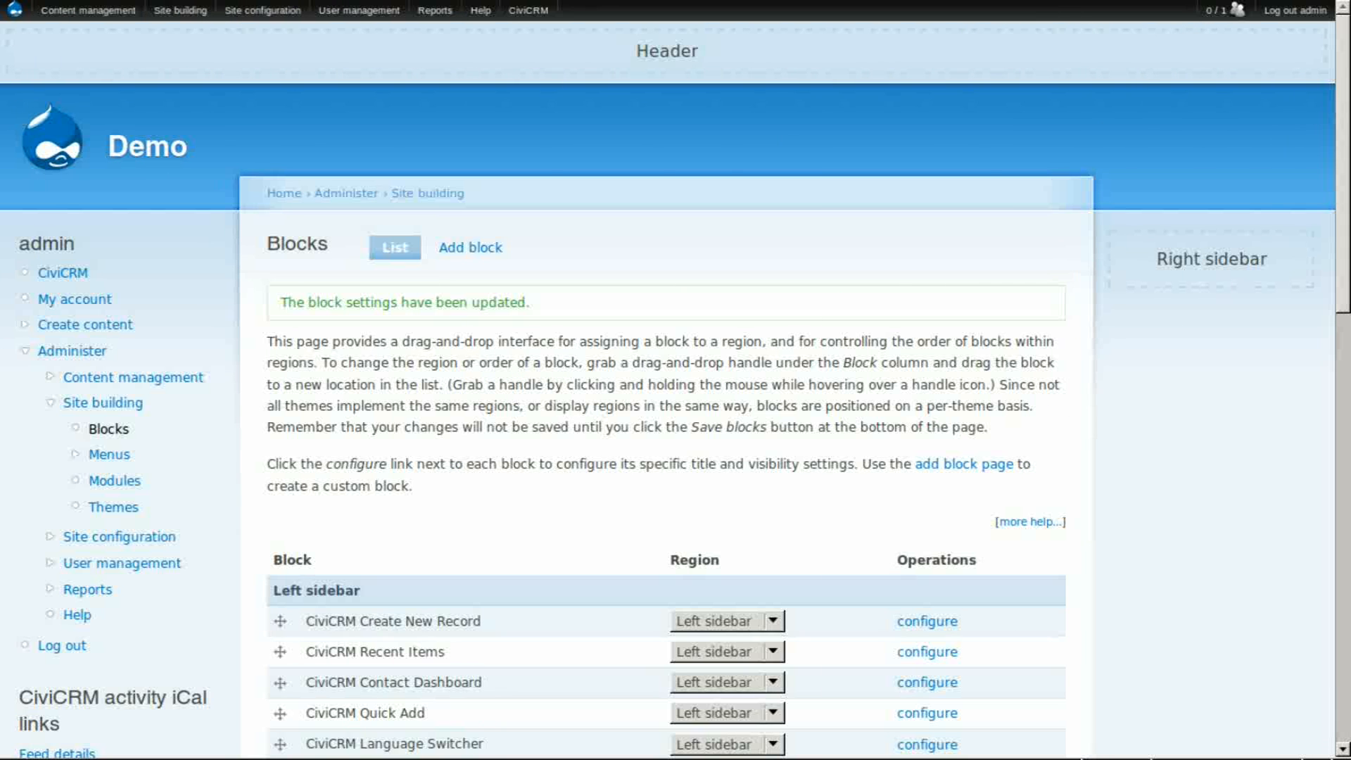
Back in Drupal, set the CiviCRM activities iCal feed cache interval to 0, save, and highlight the cache directory placement recommendation.
mouse_move(269, 15)
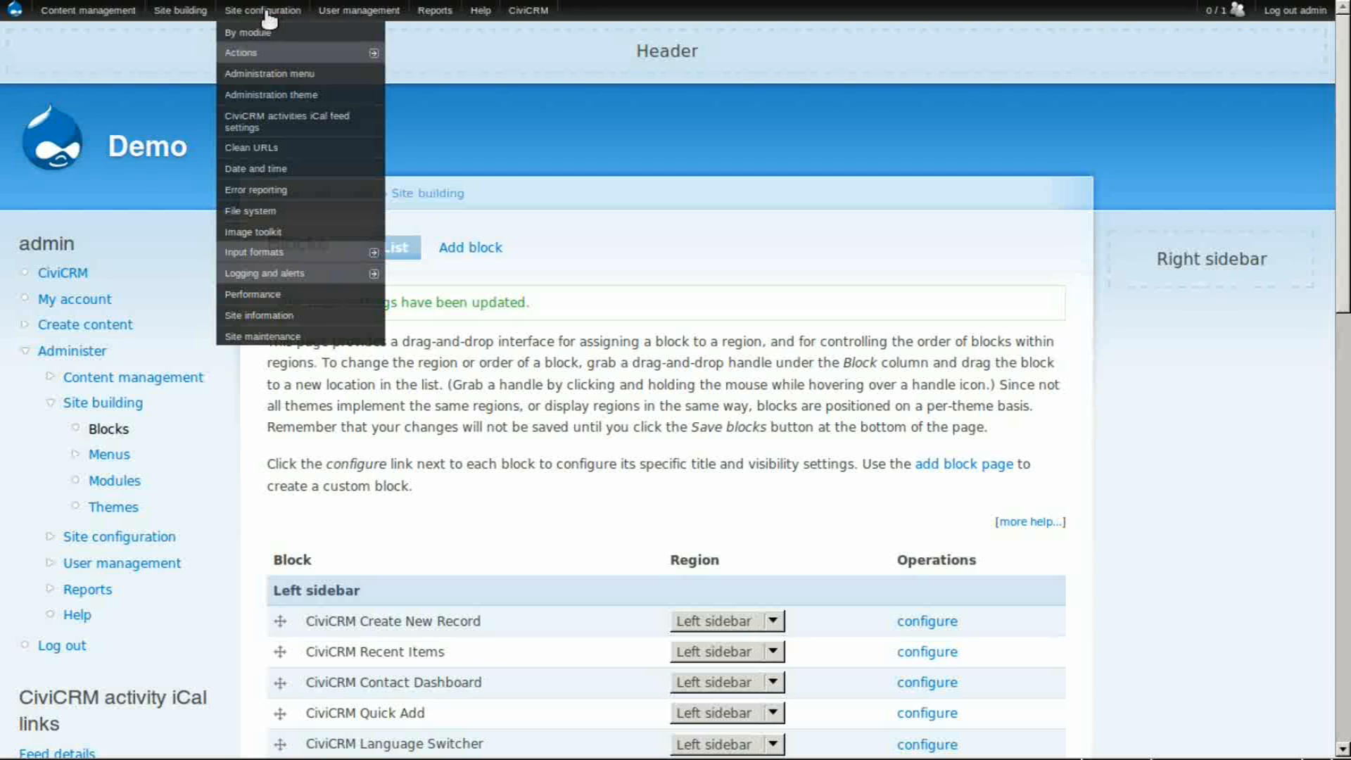
left_click(299, 121)
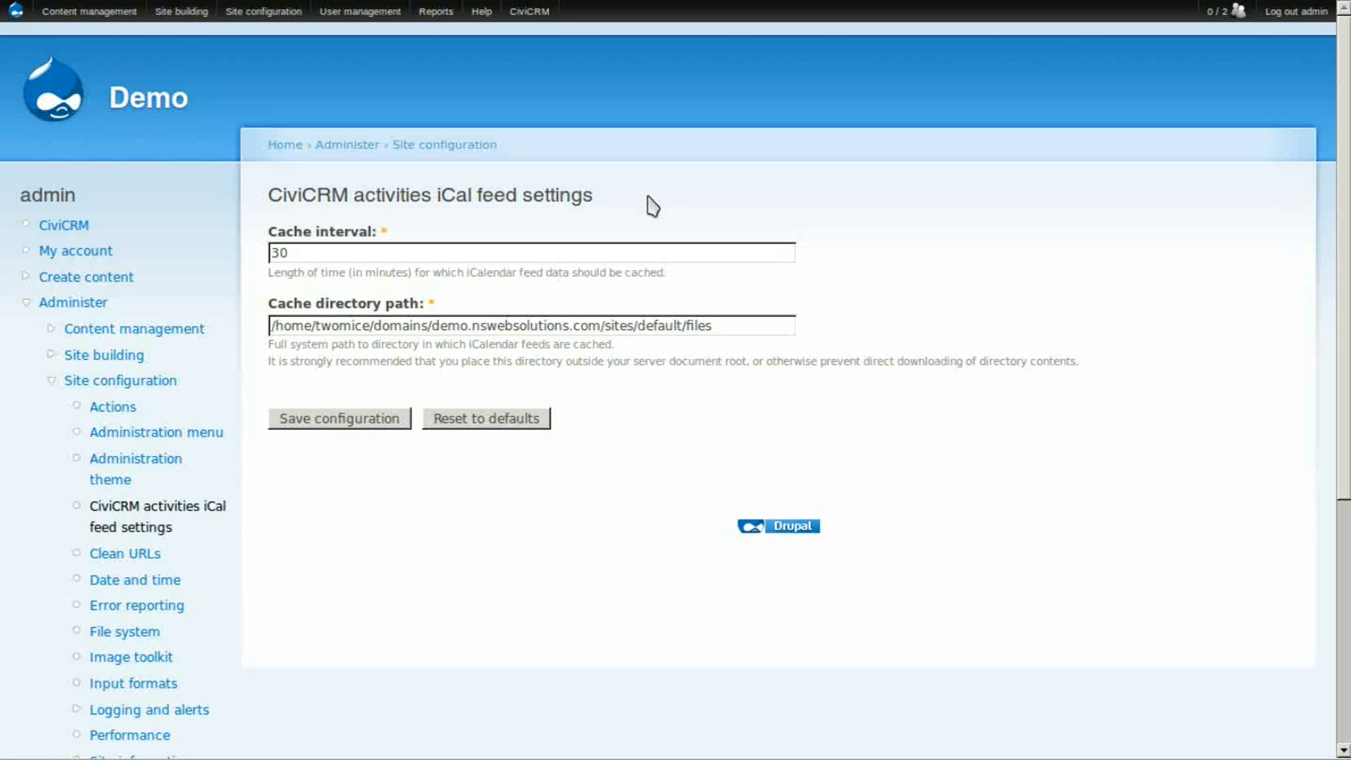
double_click(382, 259)
type("0")
left_click(379, 427)
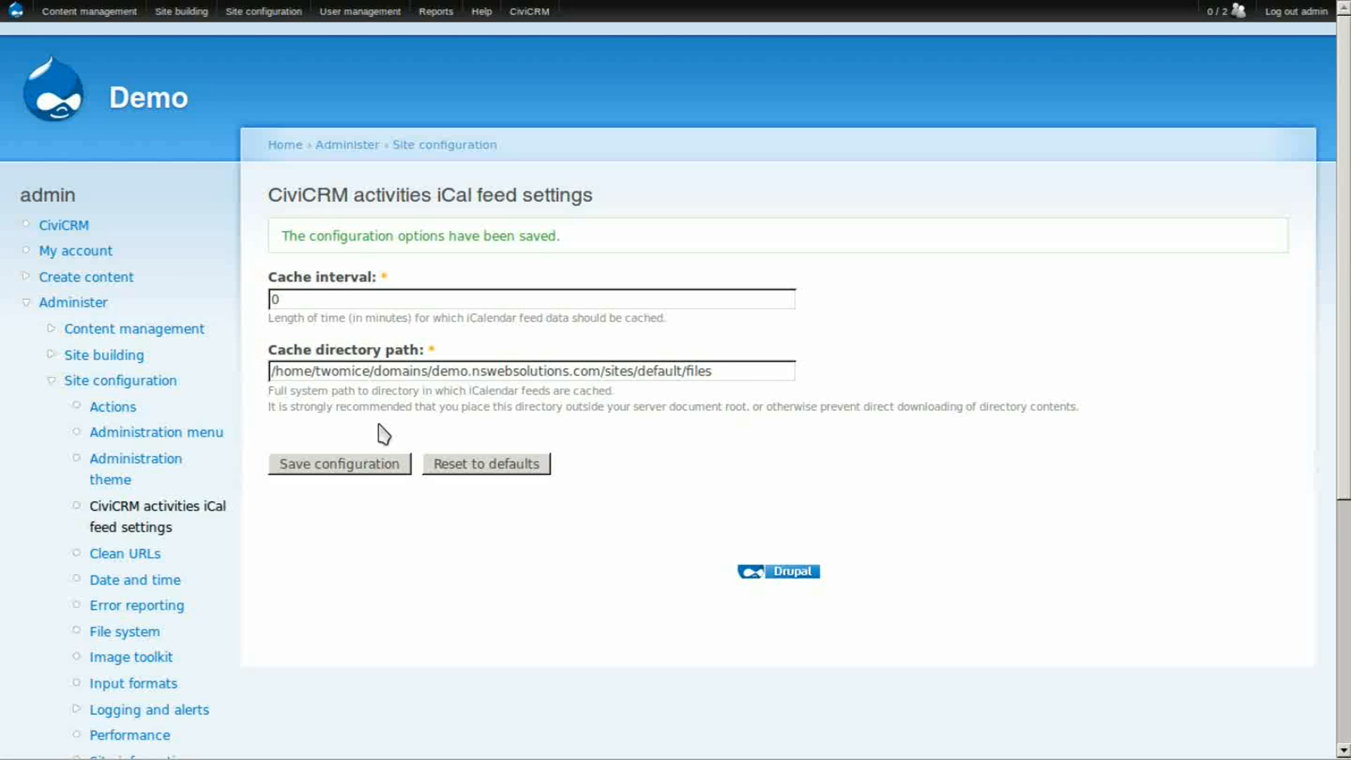
left_click(755, 370)
left_click_drag(783, 385, 1106, 415)
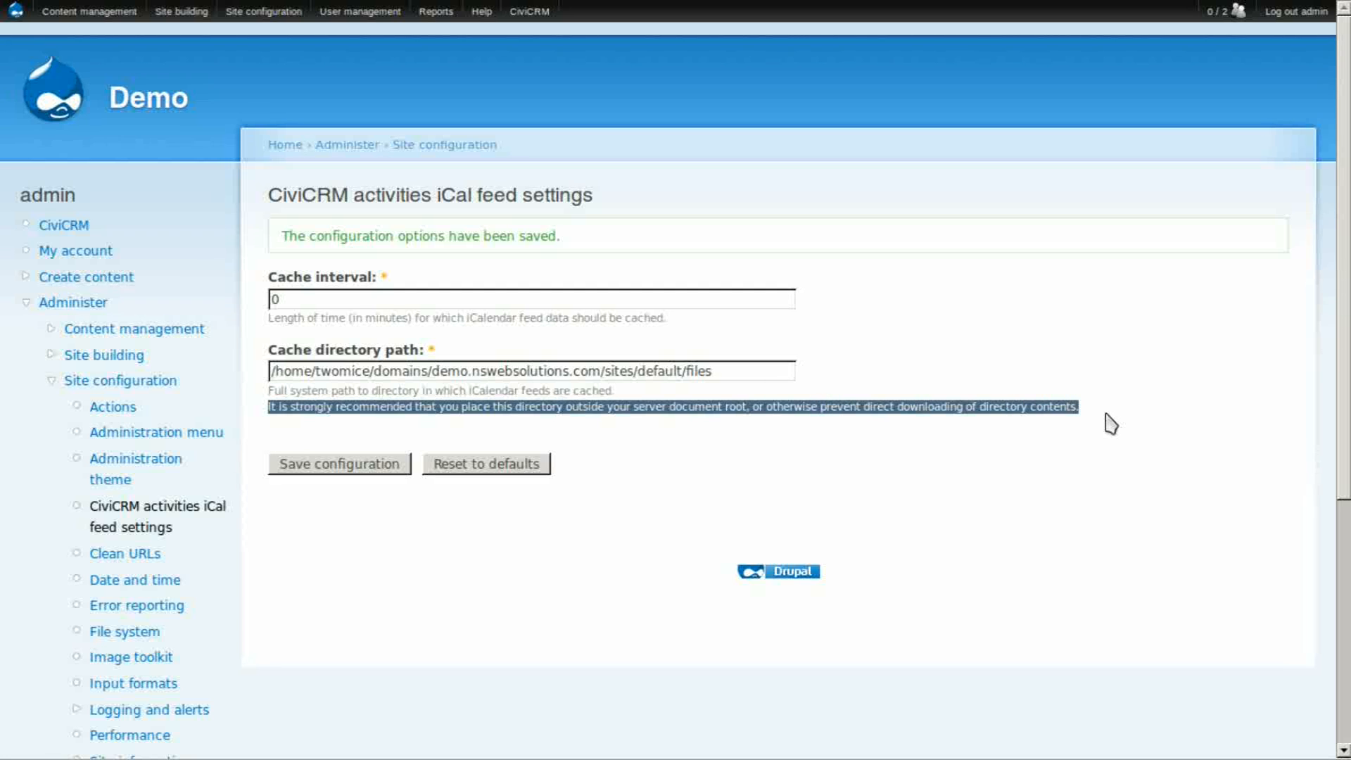
Clear the text highlight, set the activities iCal feed cache interval to 30 minutes, and save the configuration.
left_click(1110, 423)
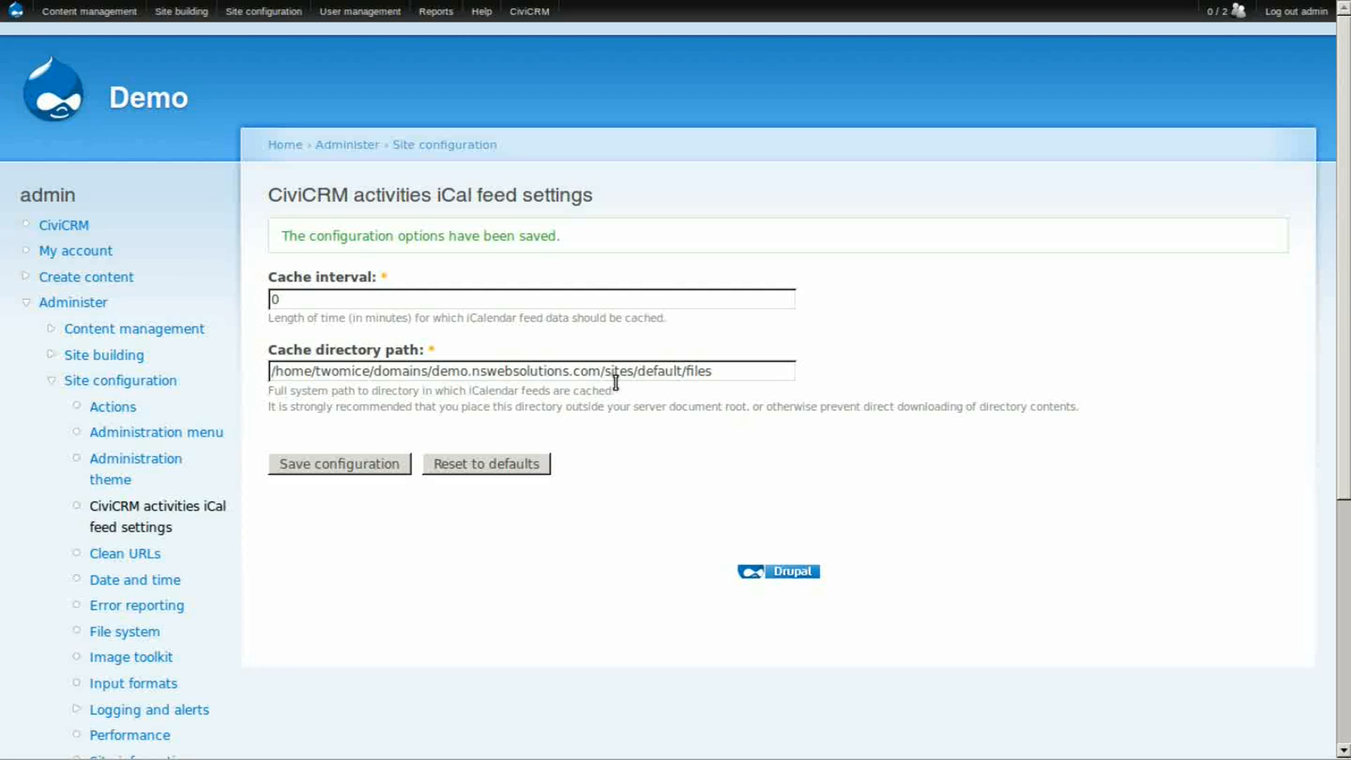
left_click(588, 304)
key("Home")
type("3")
left_click(344, 466)
Go to the personal contact dashboard in CiviCRM, highlight the iCalendar feed notice, and open its feed details.
left_click(62, 225)
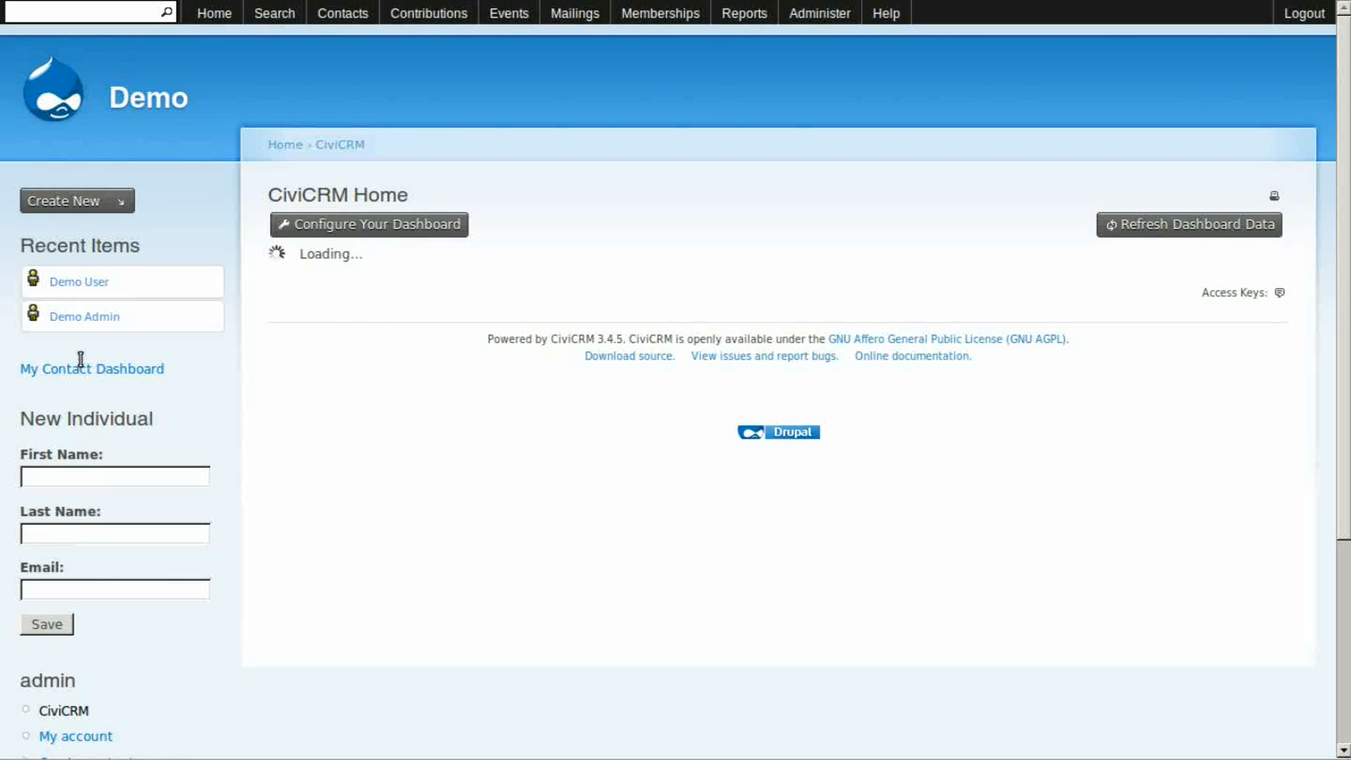
left_click(153, 372)
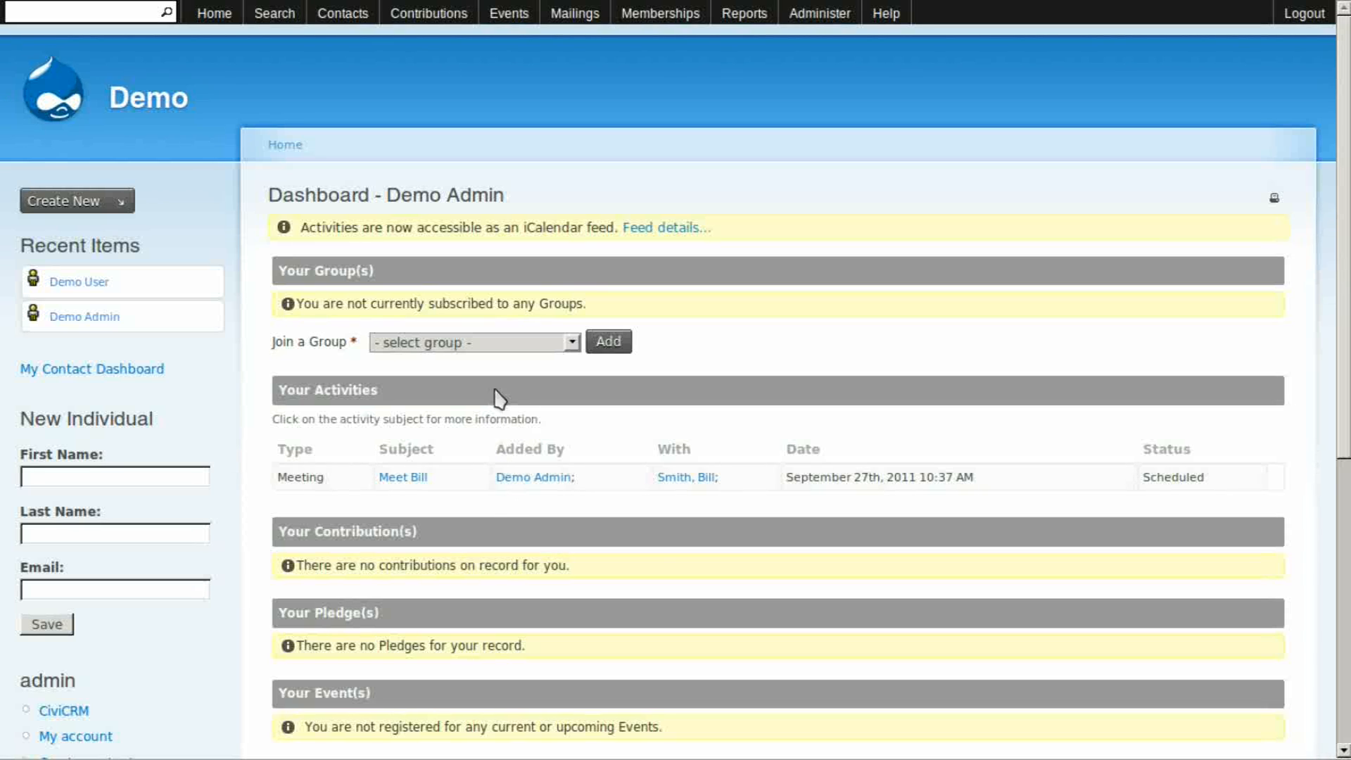
left_click_drag(302, 230, 618, 229)
left_click(618, 230)
left_click(651, 230)
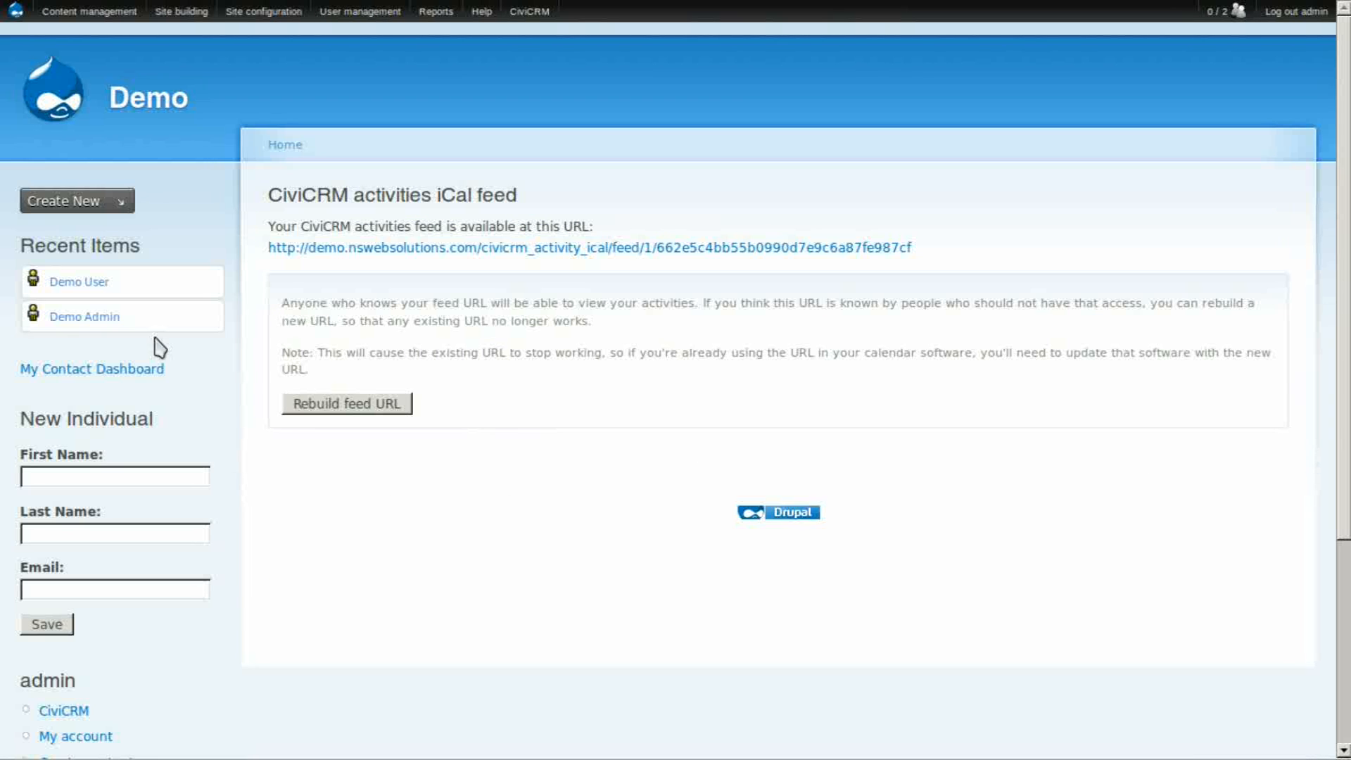
Return to the contact dashboard and locate the CiviCRM activity iCal links block as another route to the feed details.
left_click(111, 369)
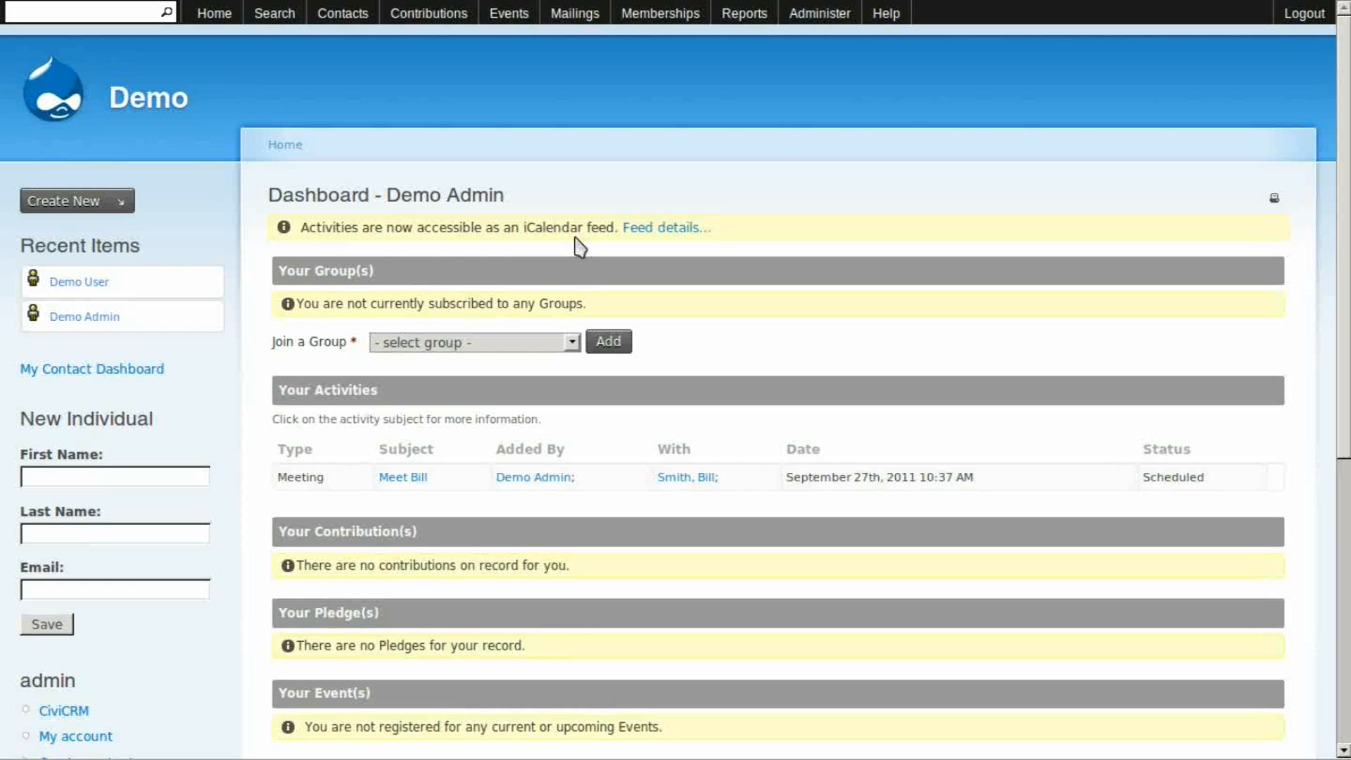
scroll(579, 246, "down", 5)
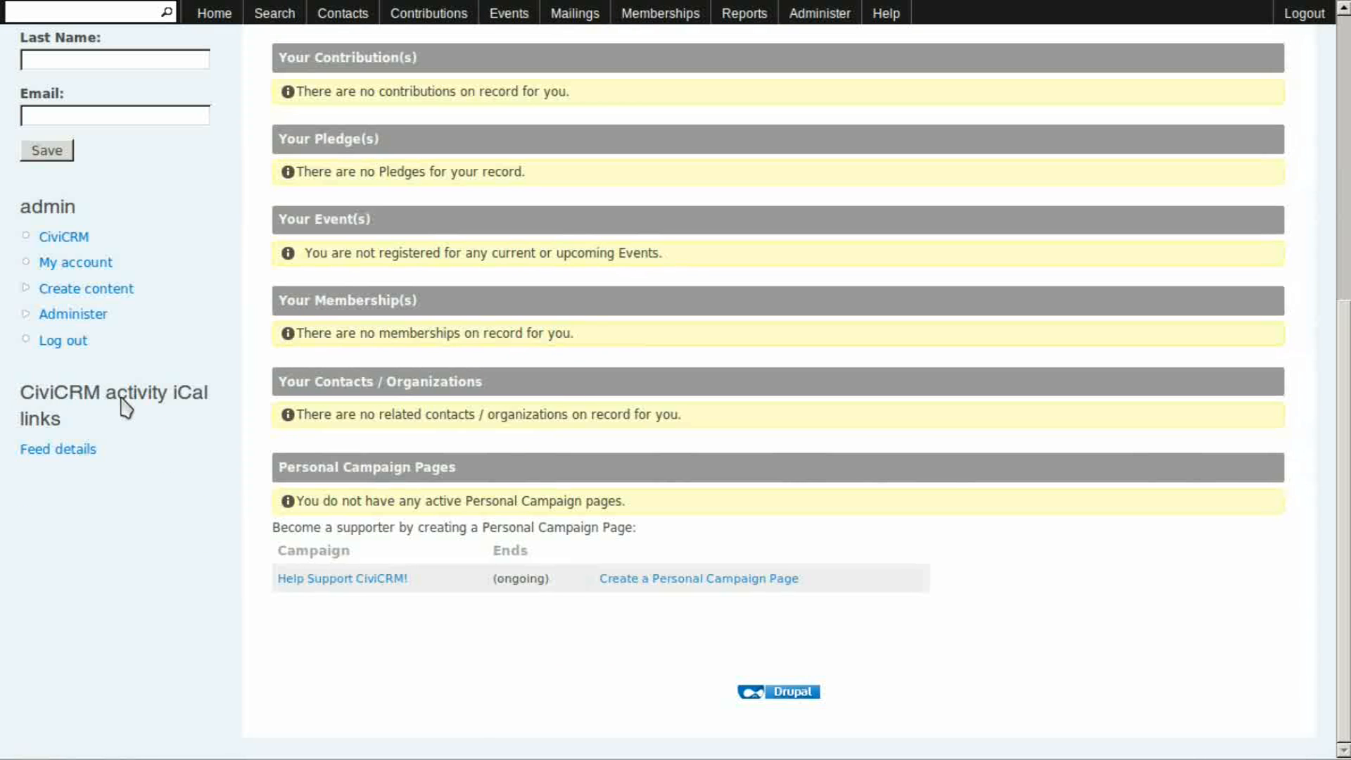
scroll(125, 407, "up", 5)
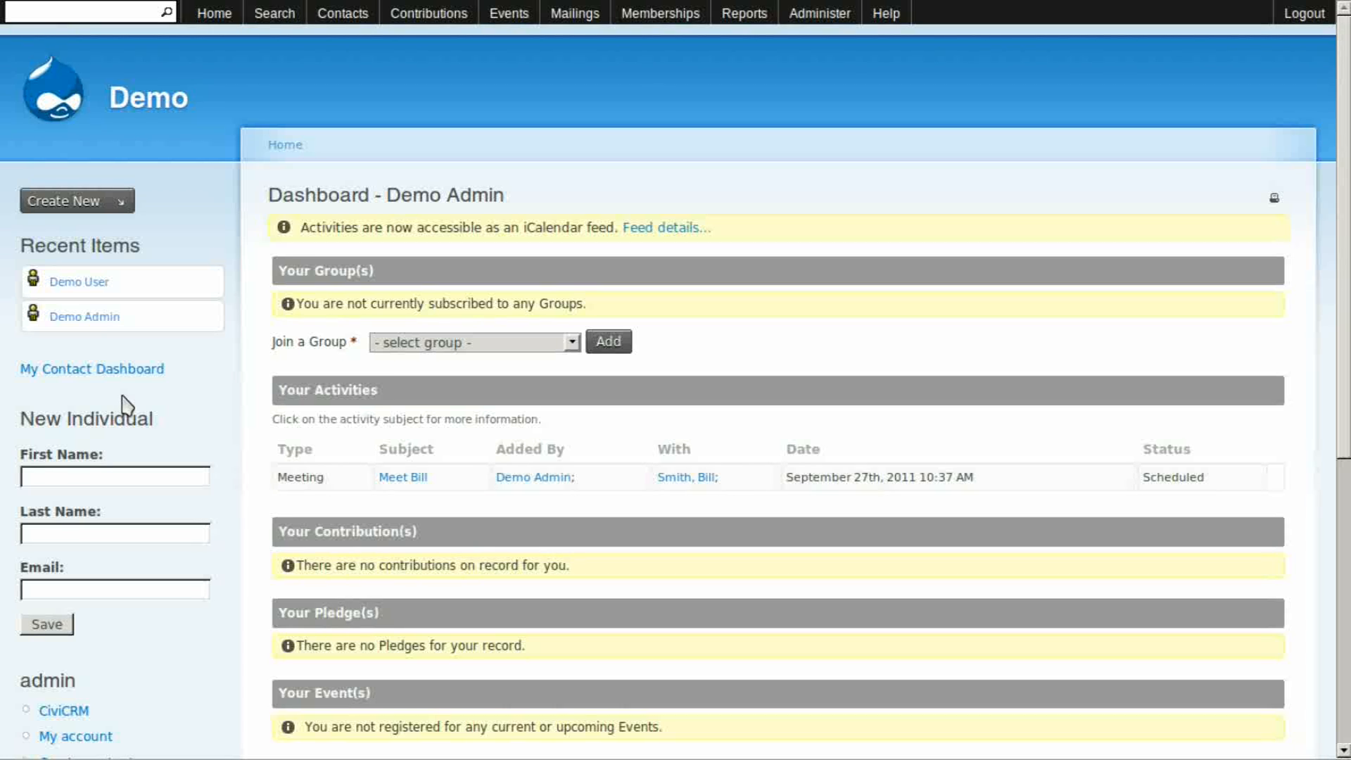